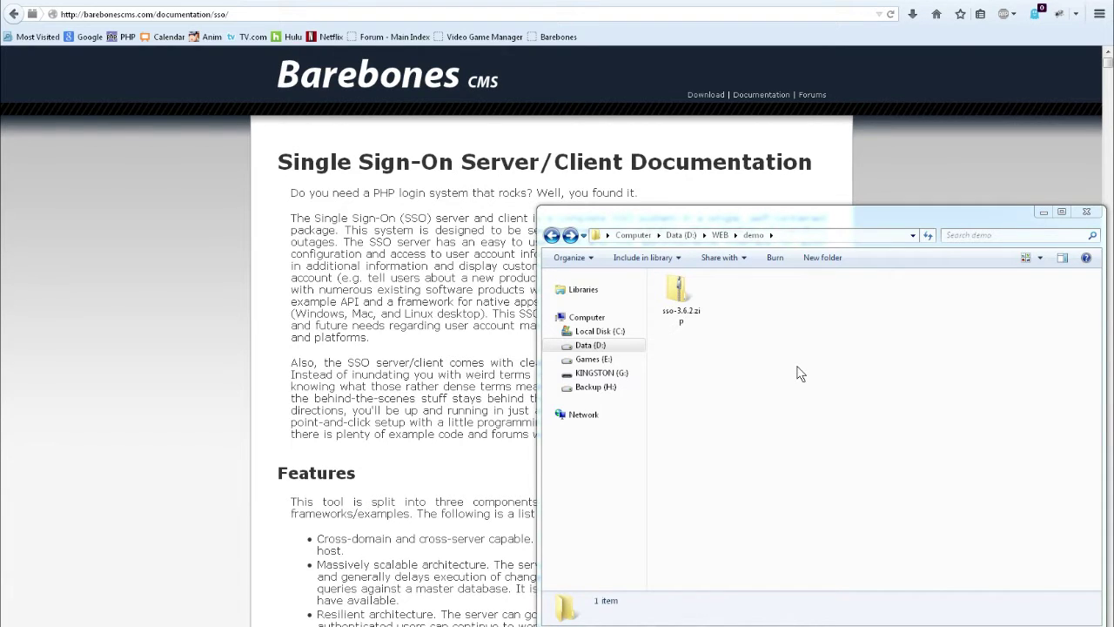
- Select the downloaded sso-3.6.2.zip archive in the D:\WEB\demo folder
click(682, 305)
- Use 7-Zip's Extract to "sso-3.6.2\" on the sso-3.6.2.zip archive
right_click(683, 307)
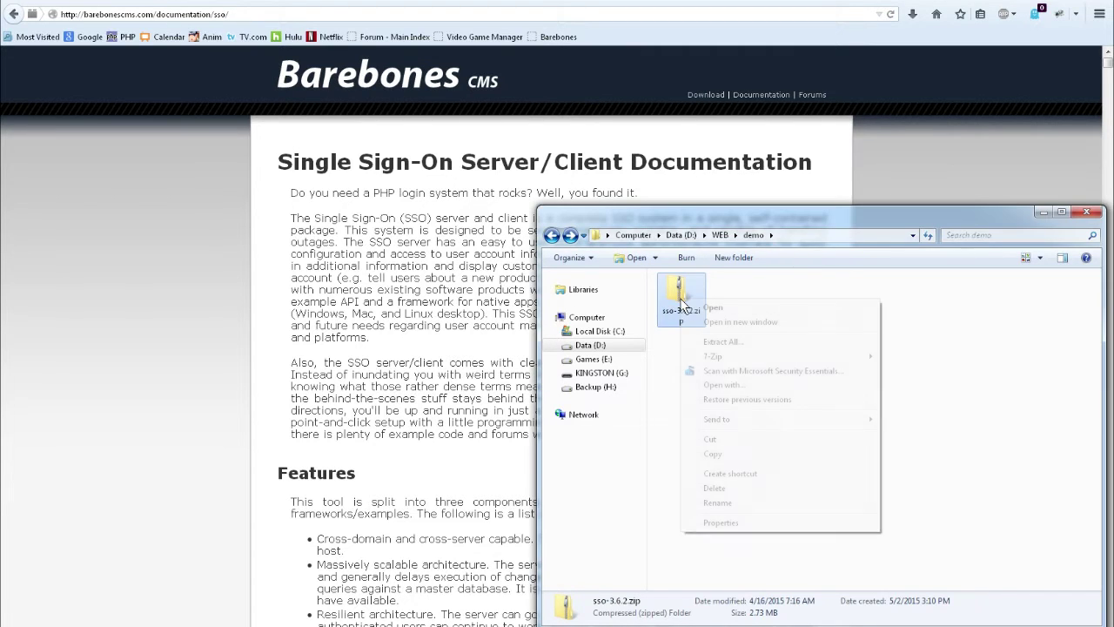
mouse_move(759, 357)
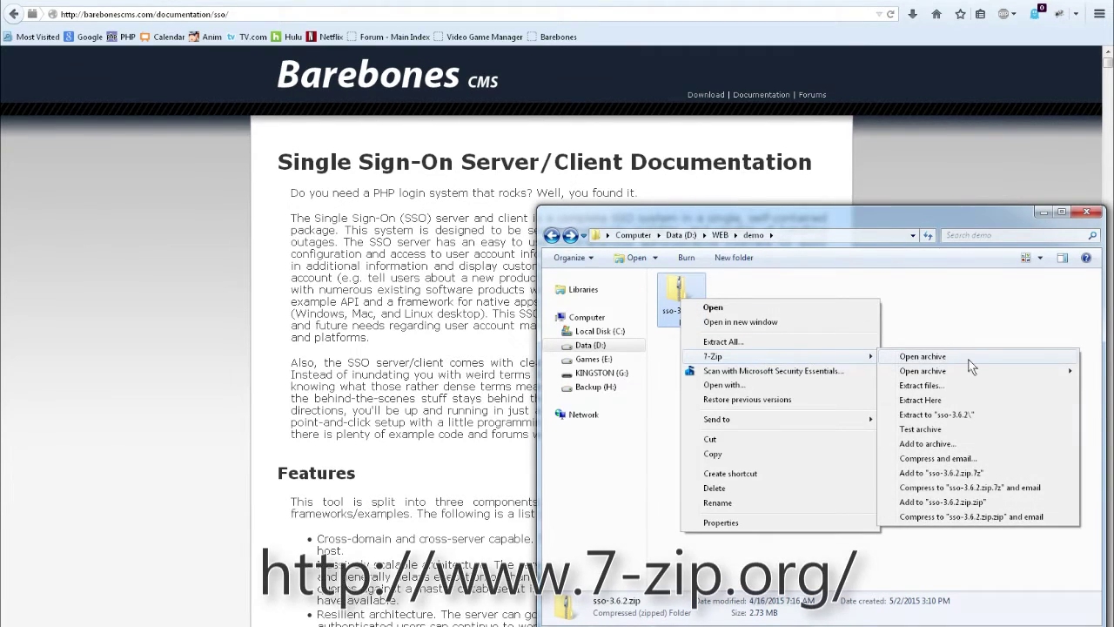
click(958, 416)
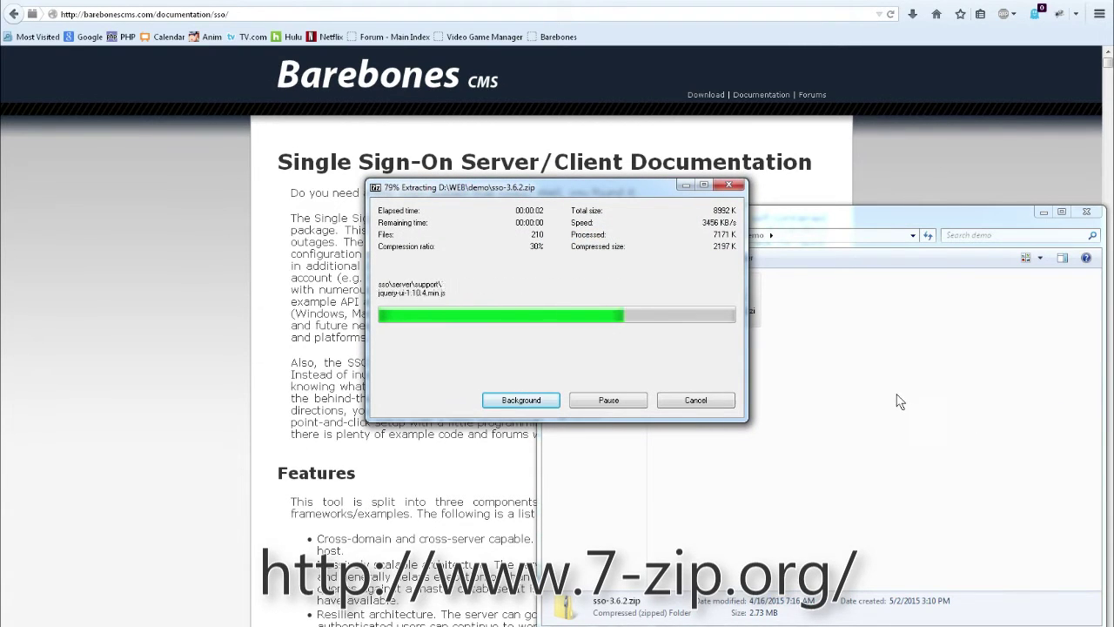
- Open sso-3.6.2\sso and look over its server, client and native_app folders
double_click(681, 296)
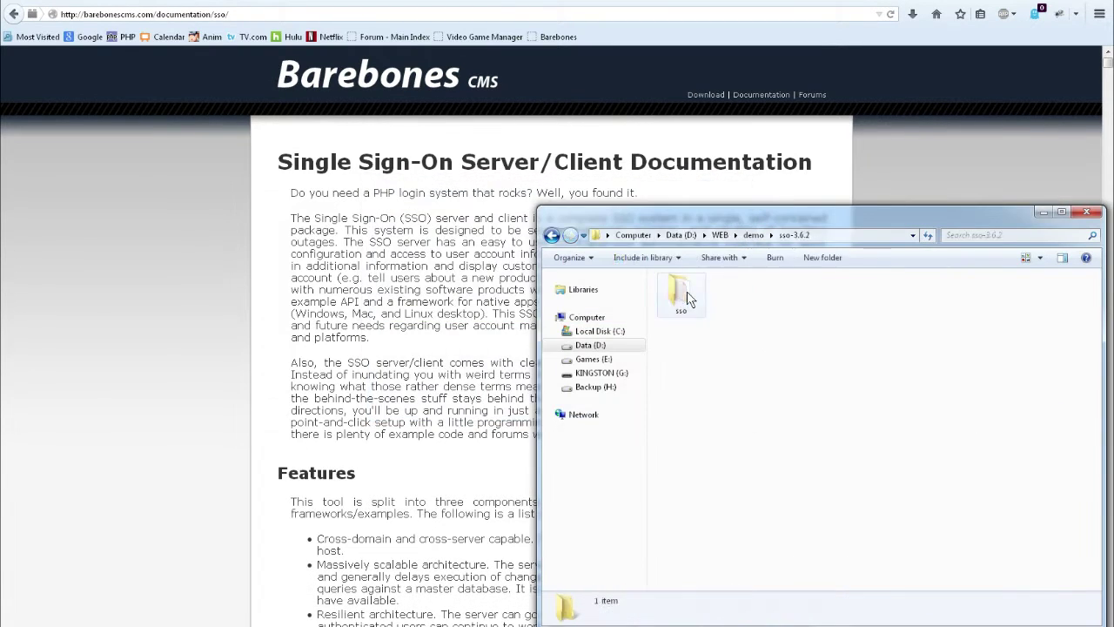
double_click(689, 299)
click(786, 303)
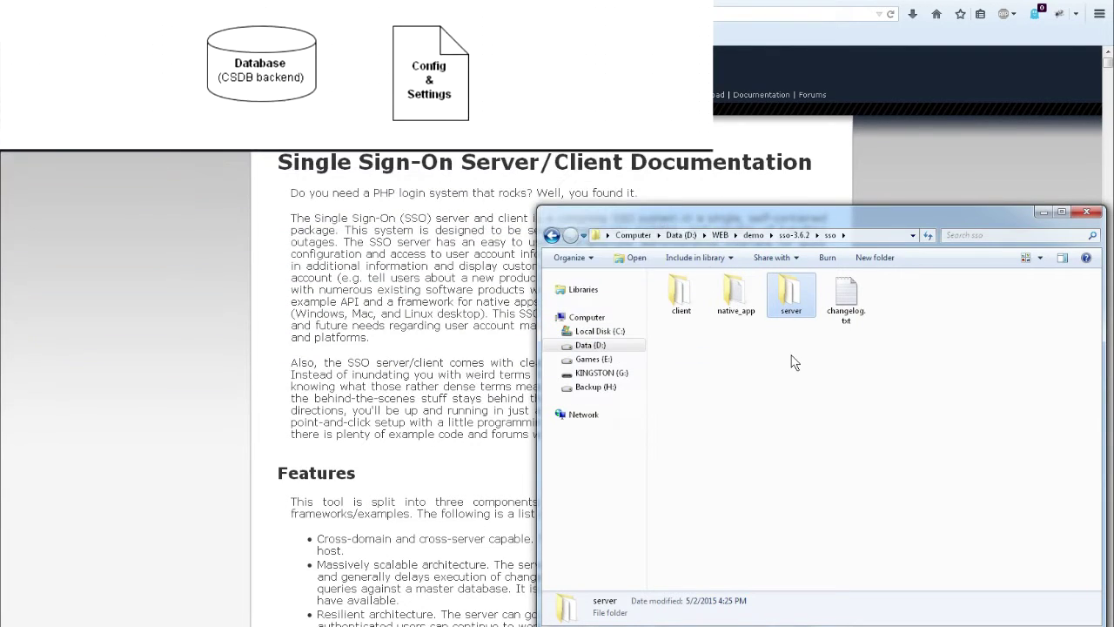
click(682, 296)
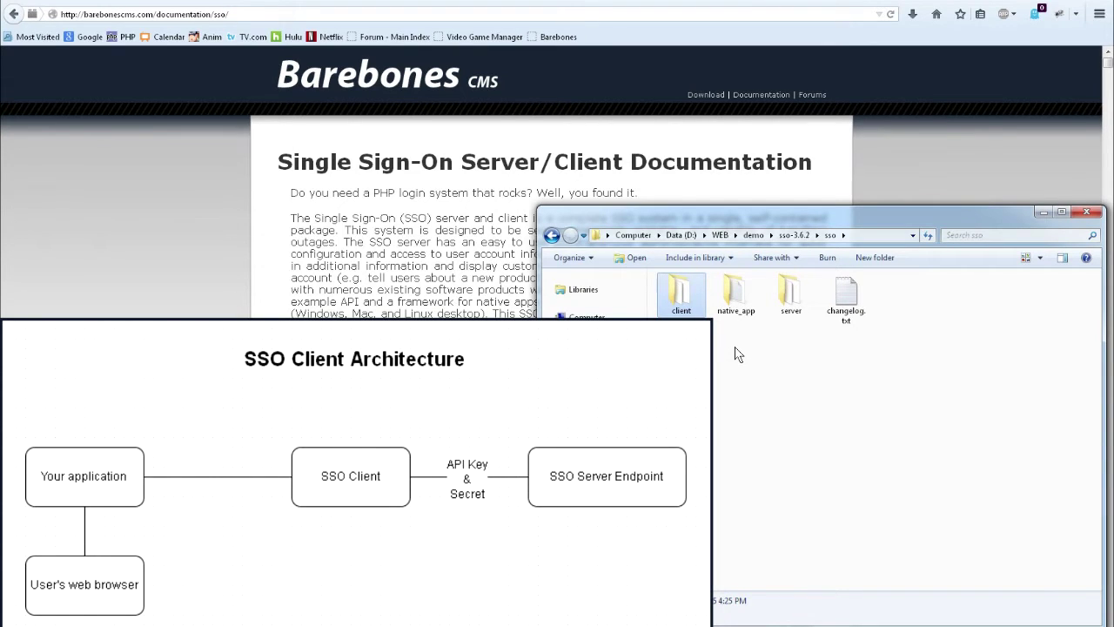
click(737, 296)
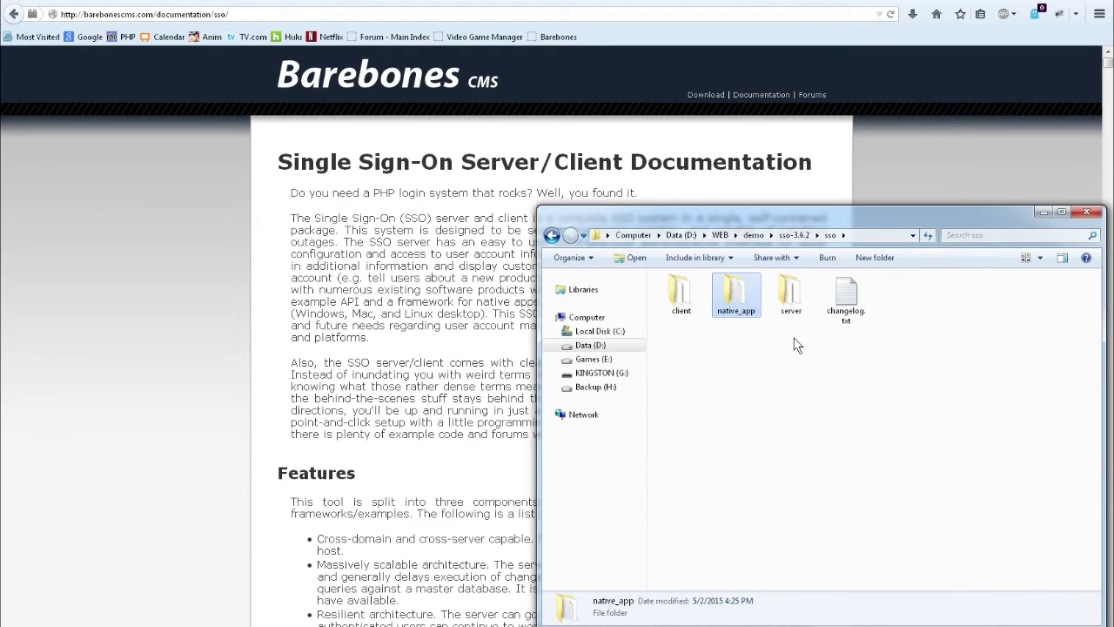
- Open the server folder, select install.php, and go back to the browser
click(791, 298)
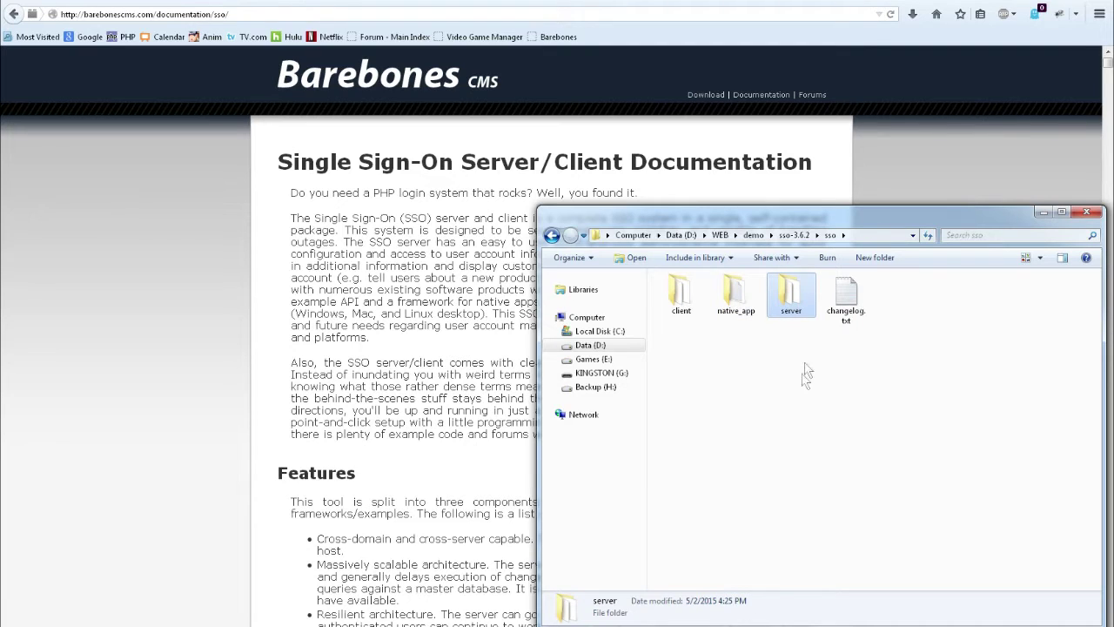
double_click(792, 298)
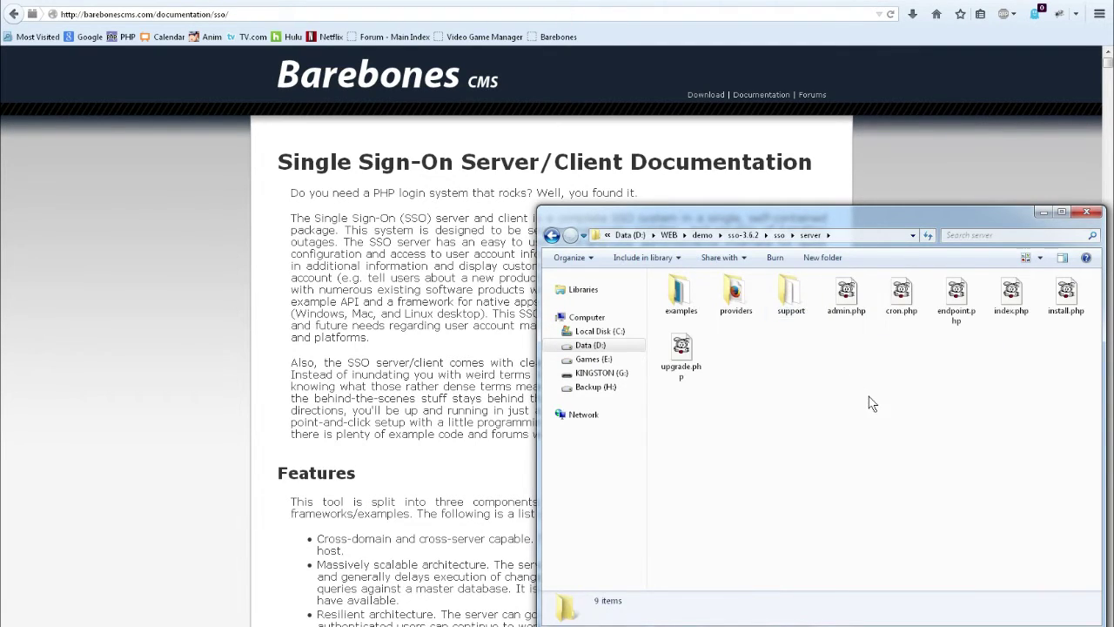
click(1064, 302)
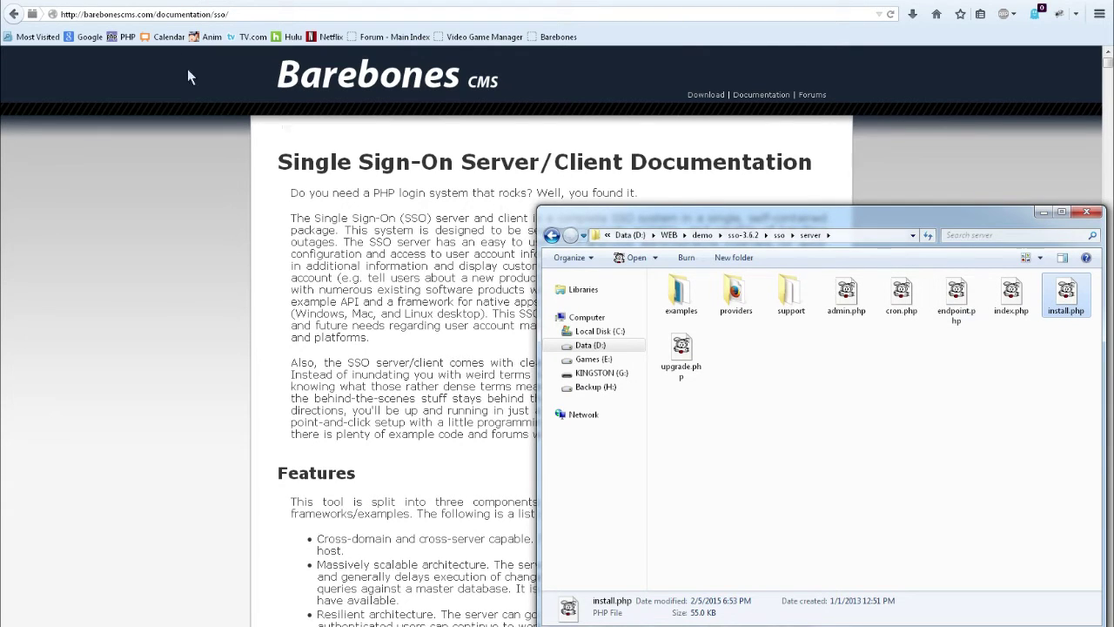
key(alt+Tab)
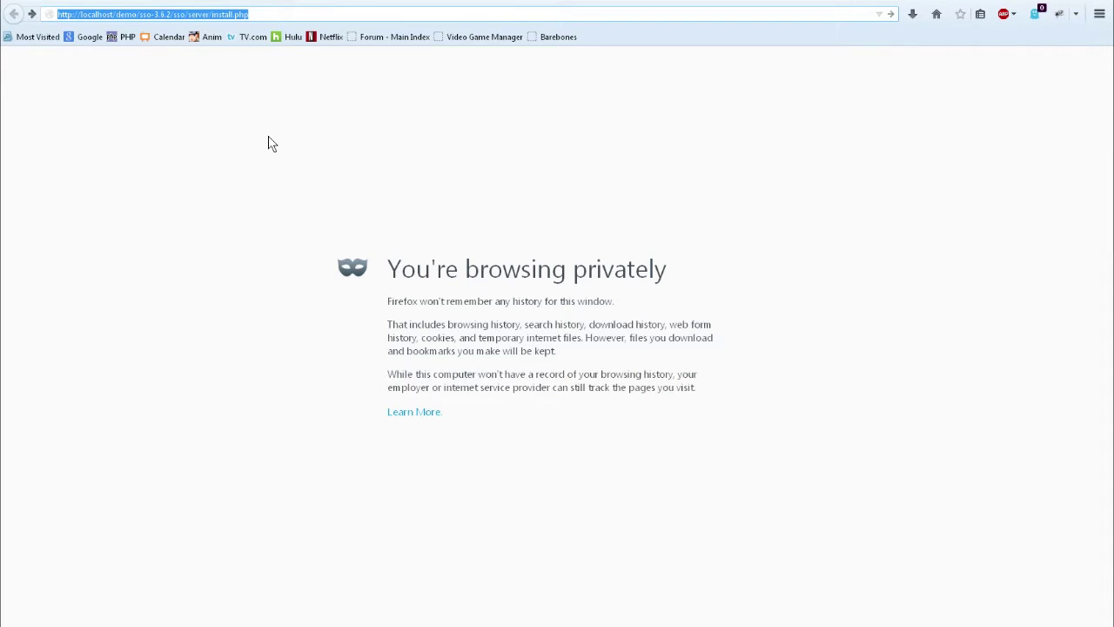
- Load localhost/demo/sso-3.6.2/sso/server/install.php in a private window and continue past the welcome page
key(Return)
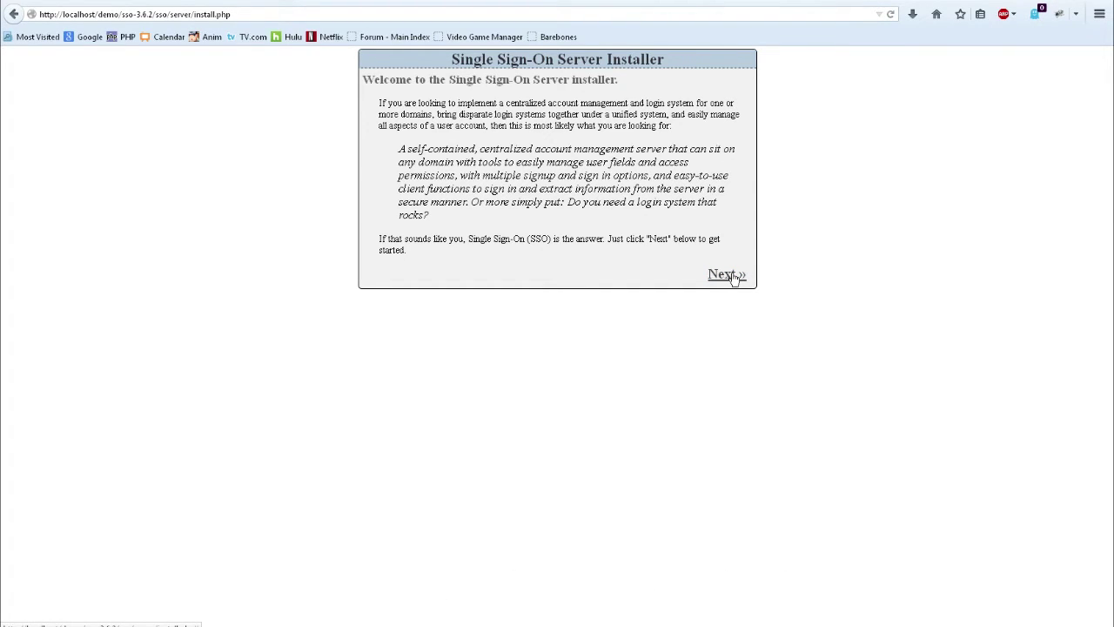
click(727, 275)
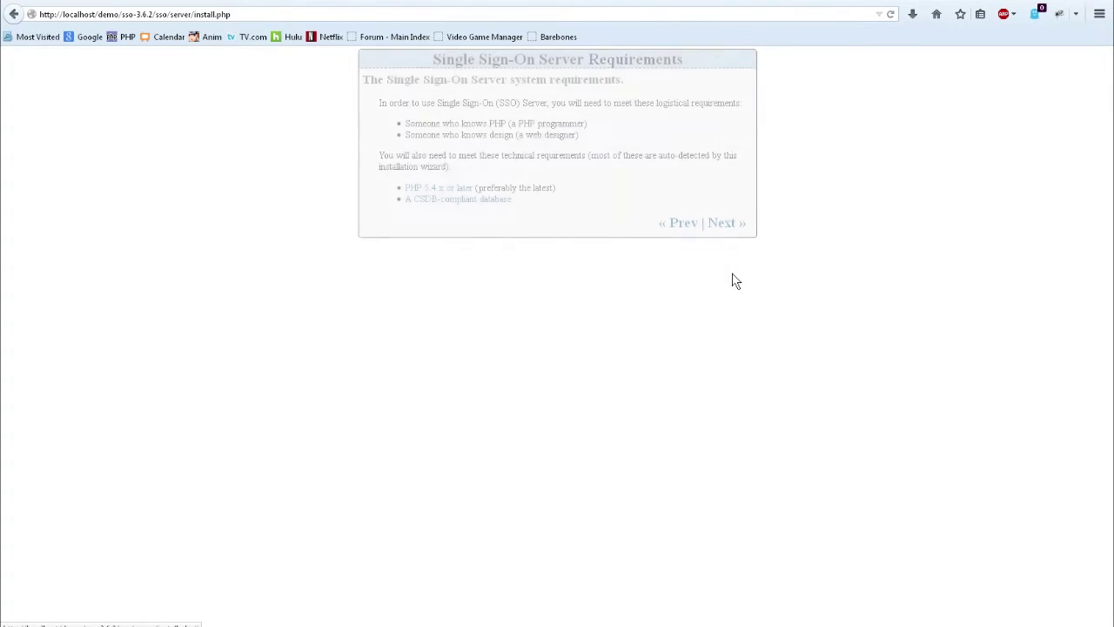
- Advance to the compatibility checklist and scroll down through it
click(727, 224)
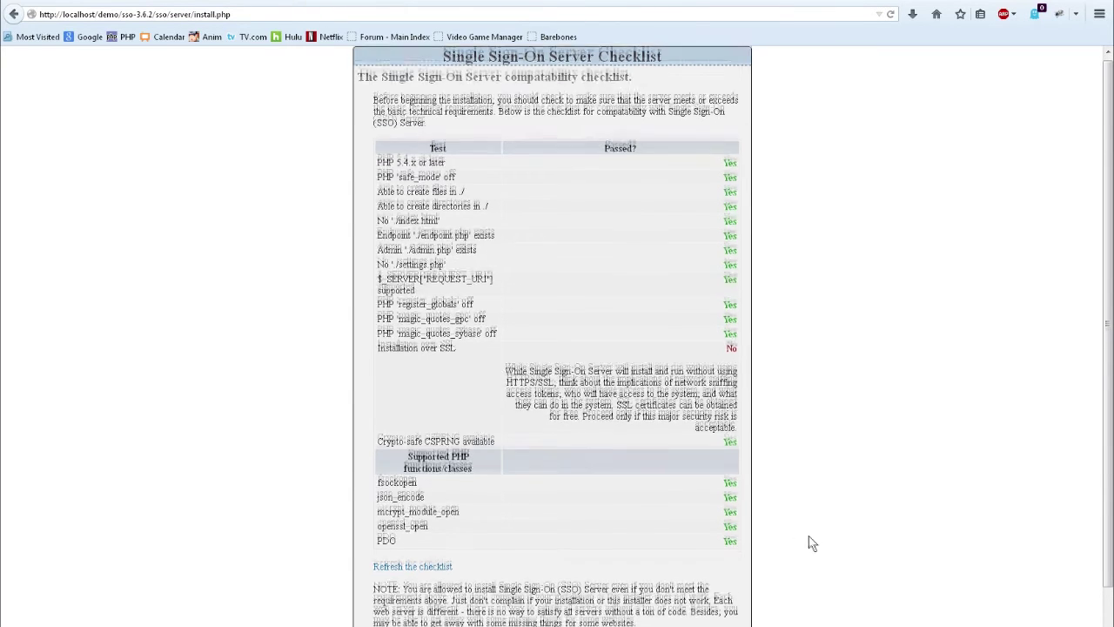
scroll(805, 549, down, 1)
- Choose SQLite (via PDO) on Database Setup, pass the connection test, and continue to Mail Setup
click(721, 610)
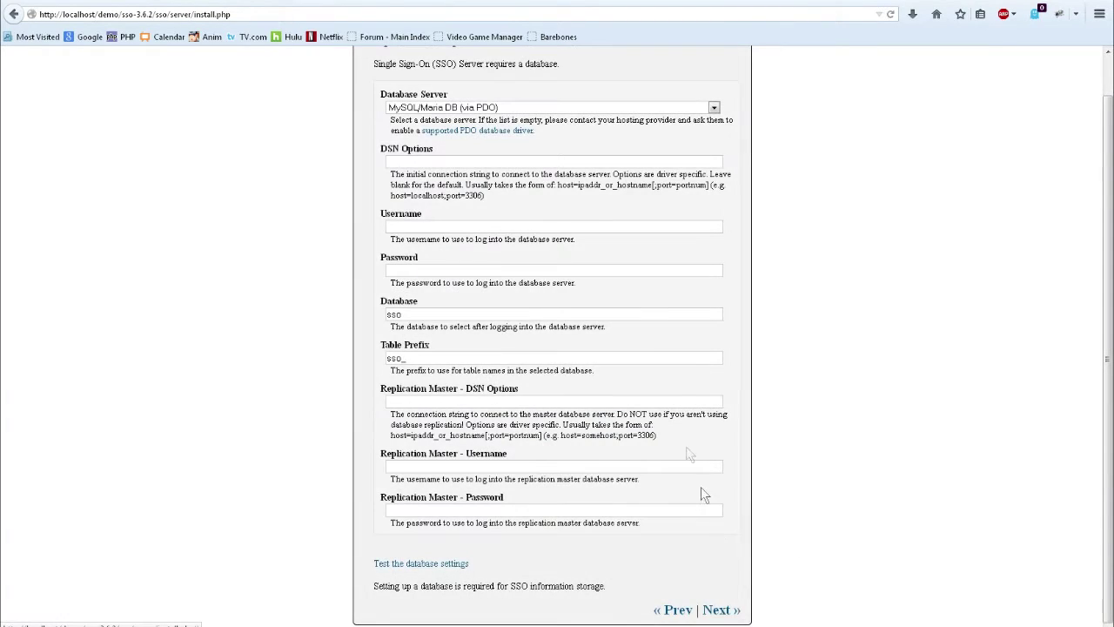
scroll(644, 313, up, 1)
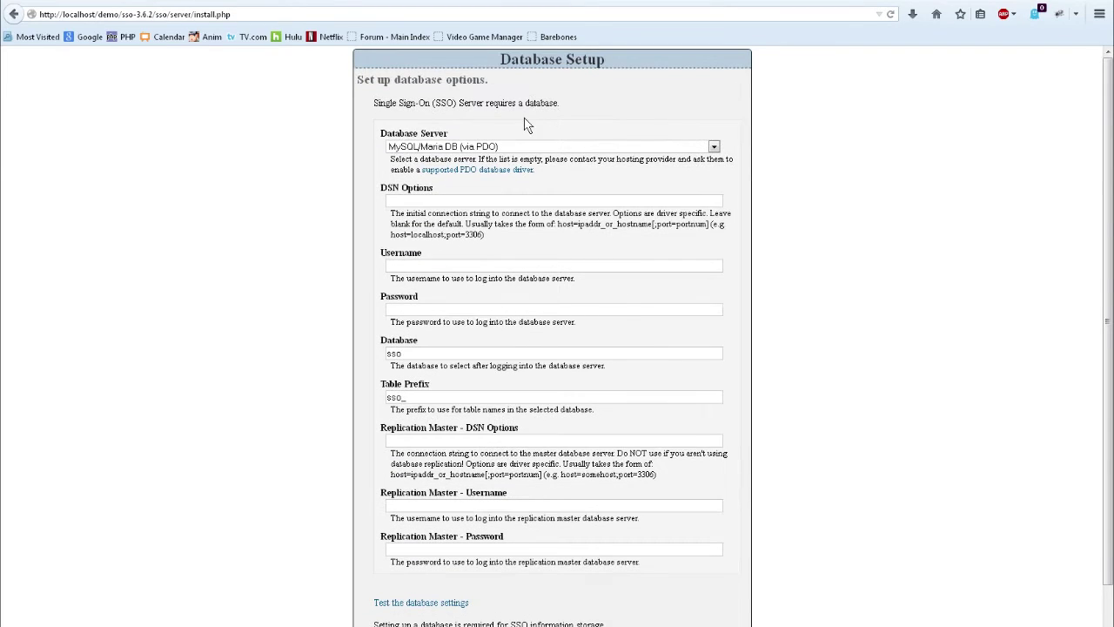
click(526, 147)
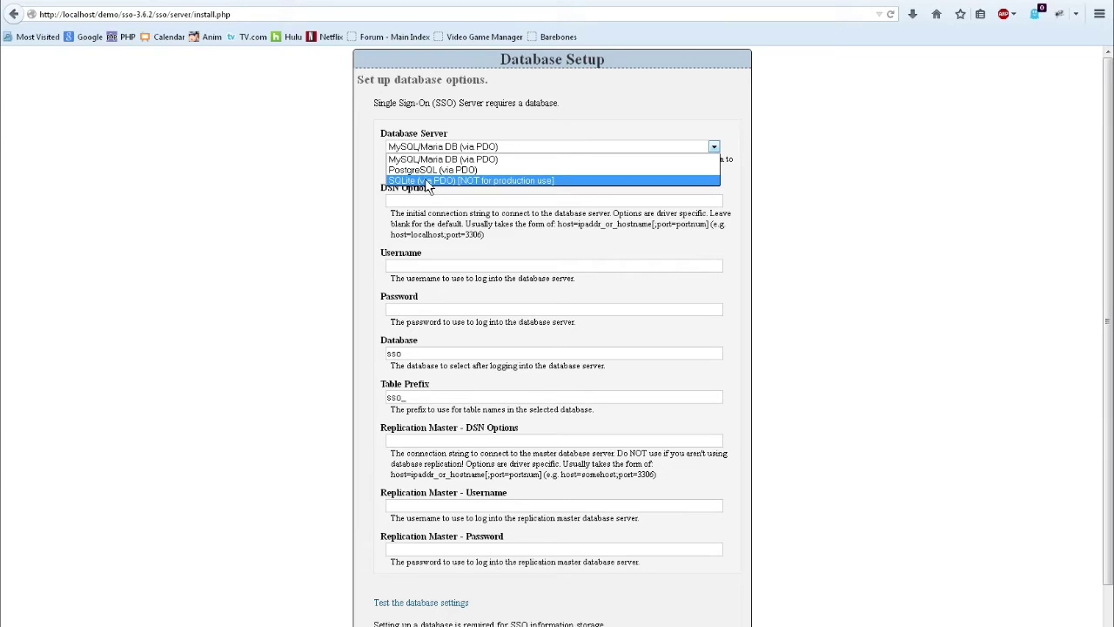
click(428, 180)
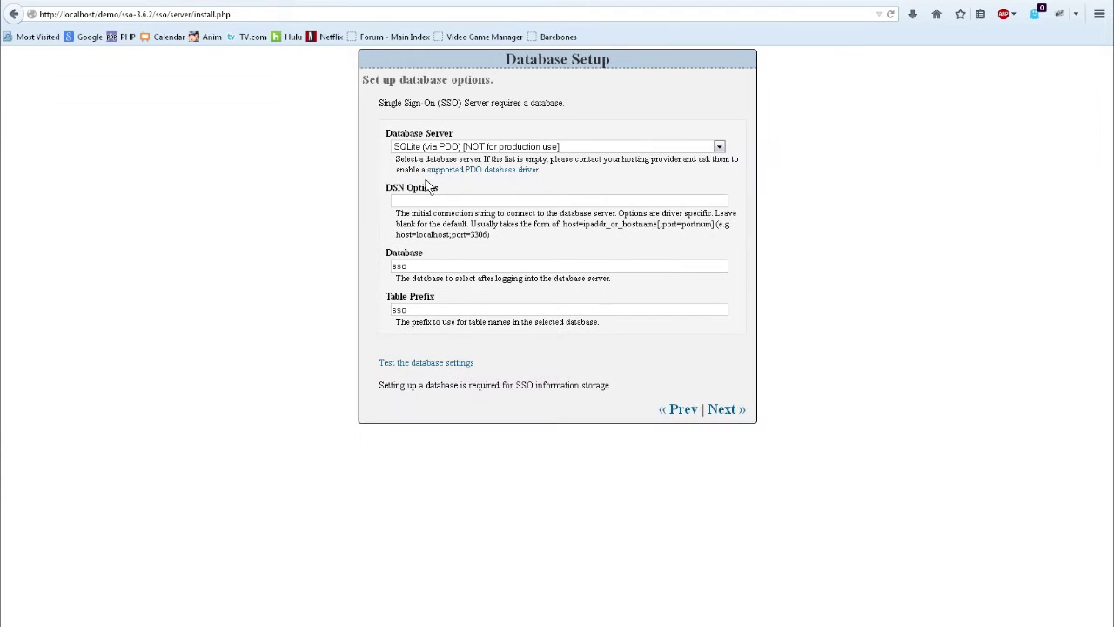
click(424, 363)
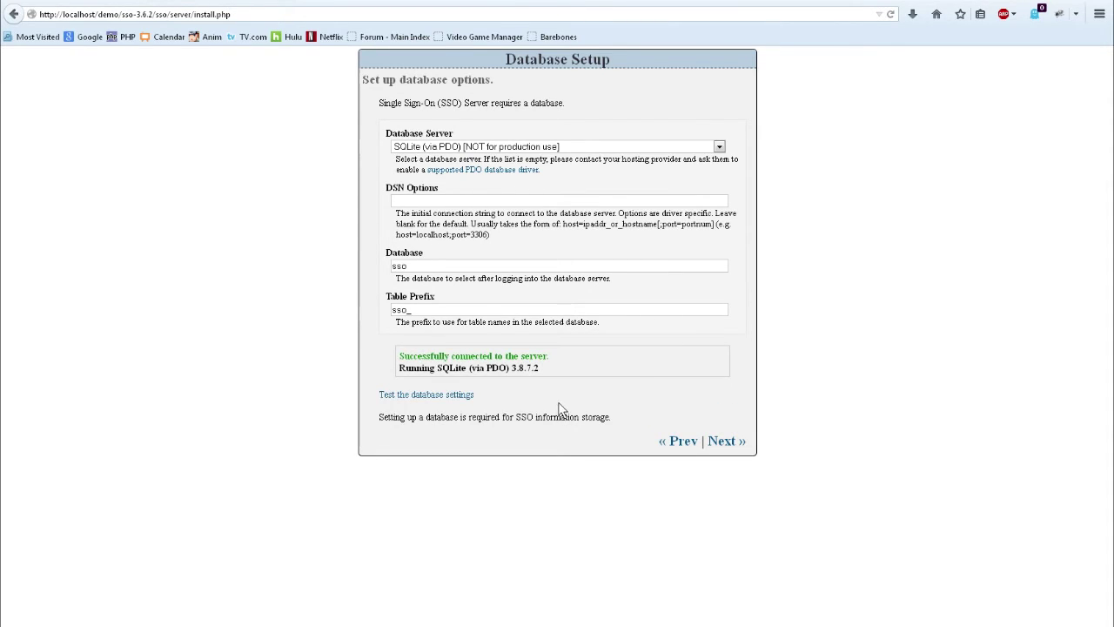
click(734, 442)
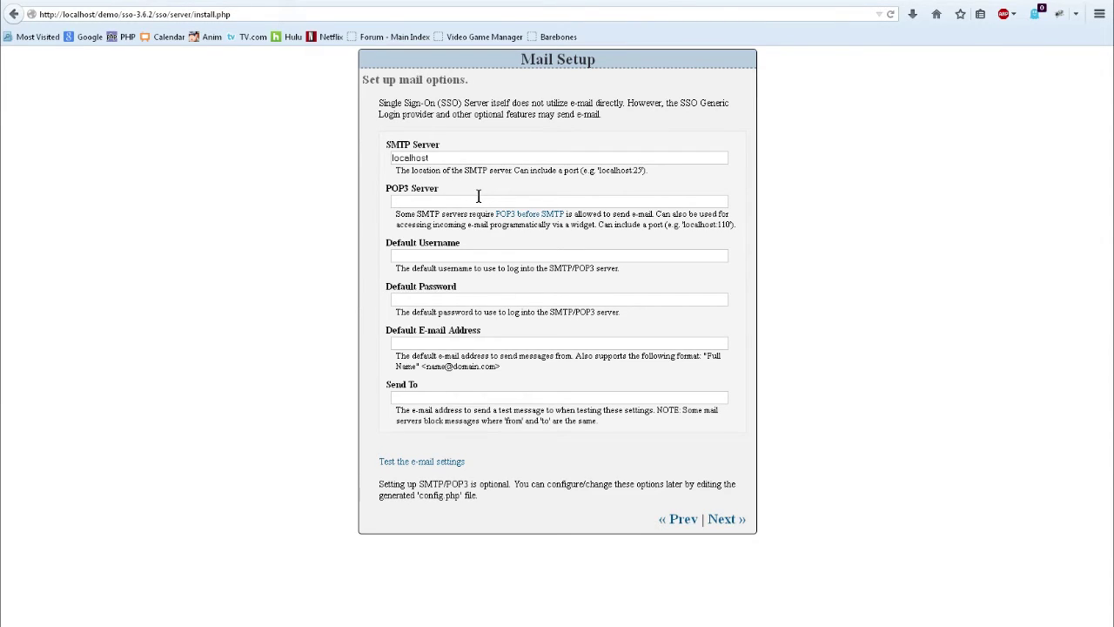
- Enter the webmaster e-mail address as default sender and test recipient, send a test e-mail, and open it
click(454, 344)
key(Tab)
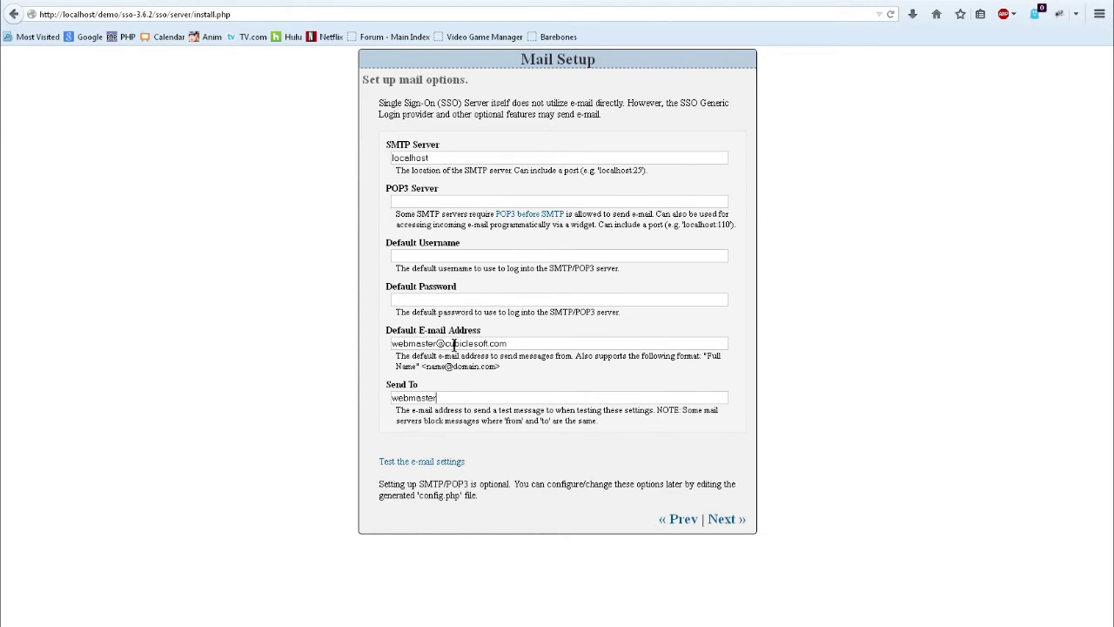
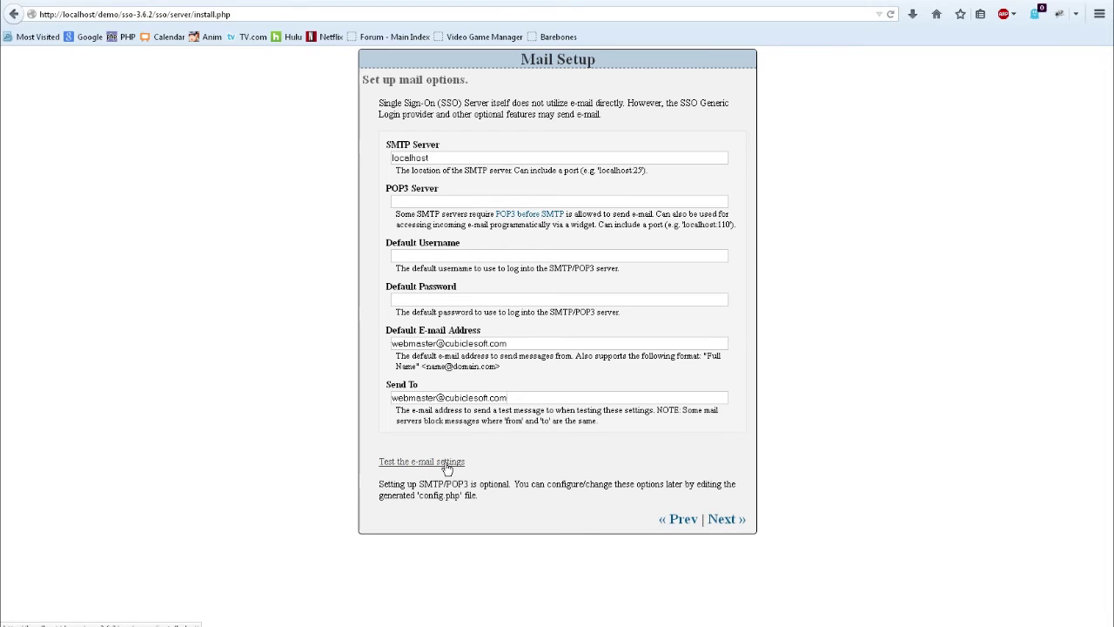
click(446, 464)
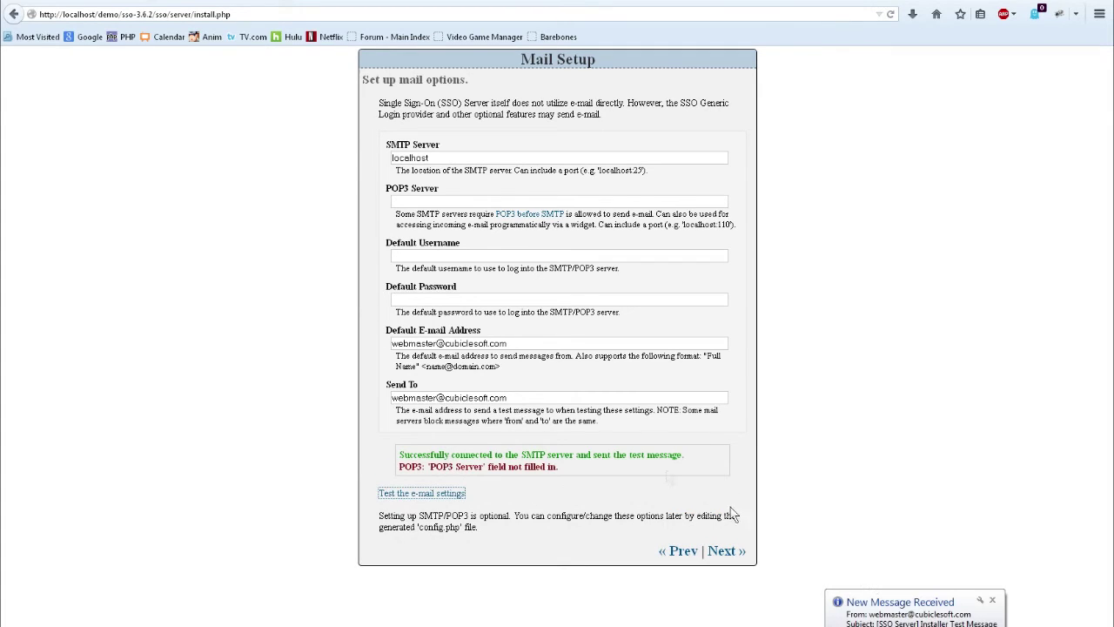
click(883, 612)
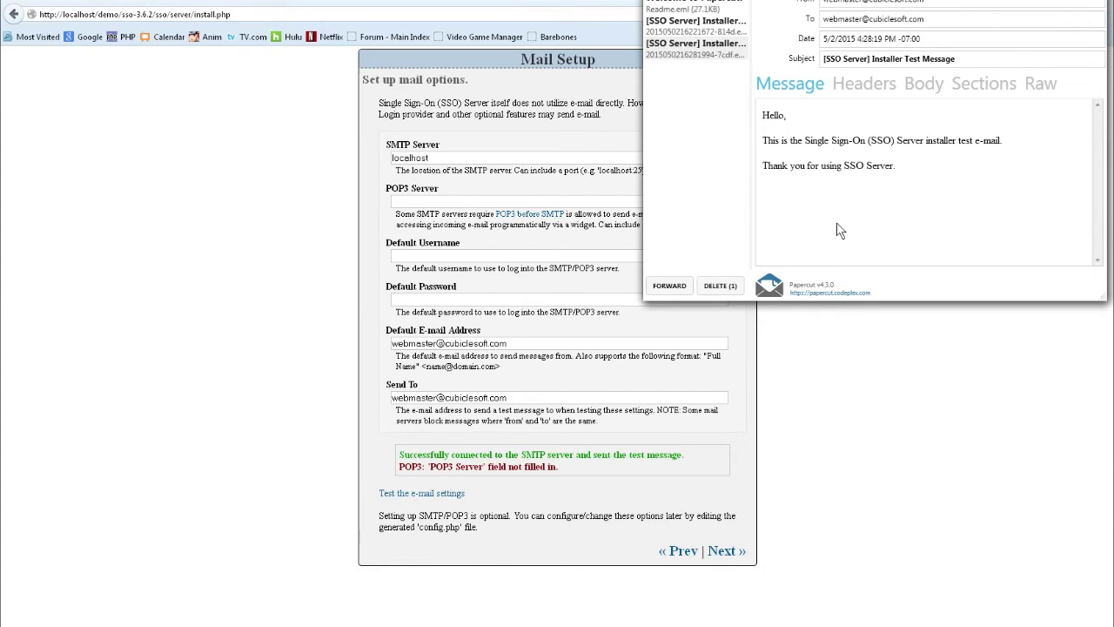
- Make the Papercut message viewer taller, then bring the installer page back
drag(913, 299, 920, 390)
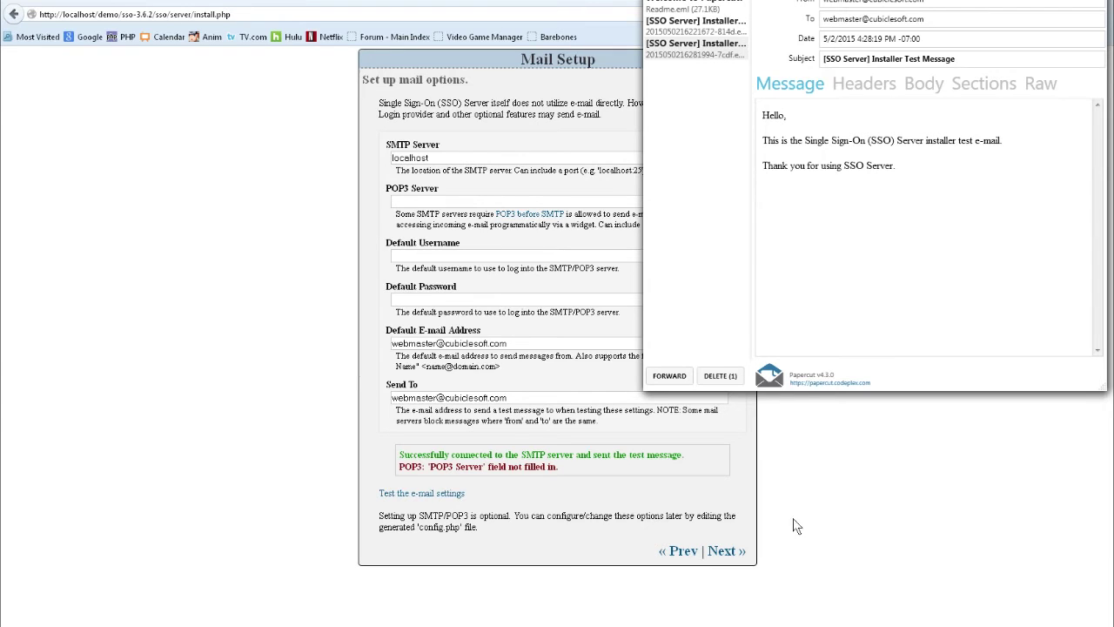
click(799, 464)
- On Server Setup, set both Endpoint and Admin Security Through Obscurity to No
click(725, 551)
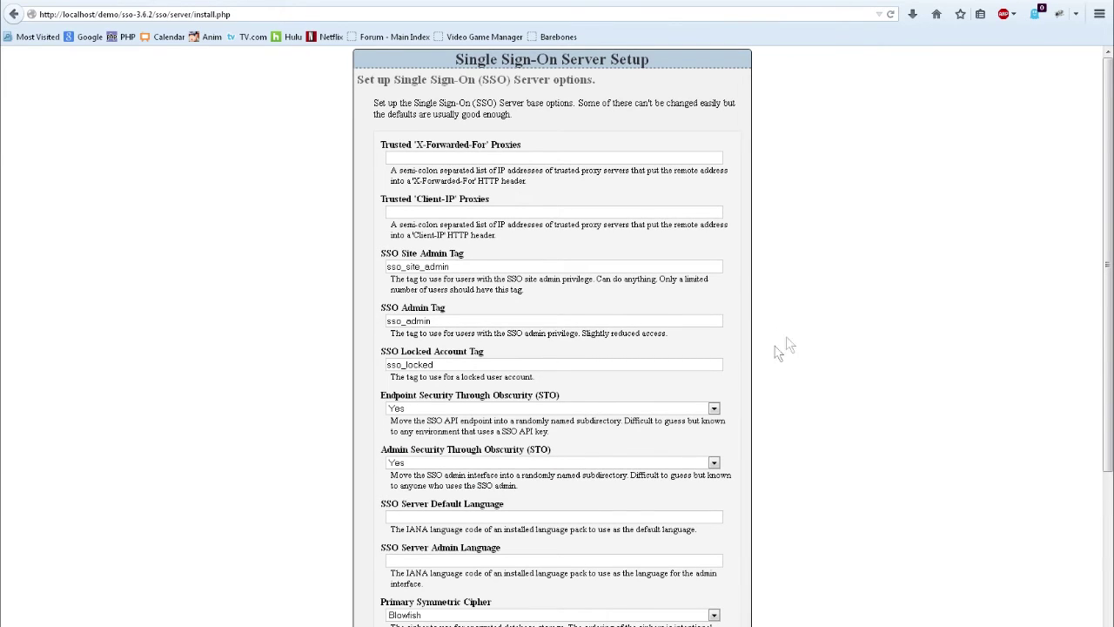
click(591, 409)
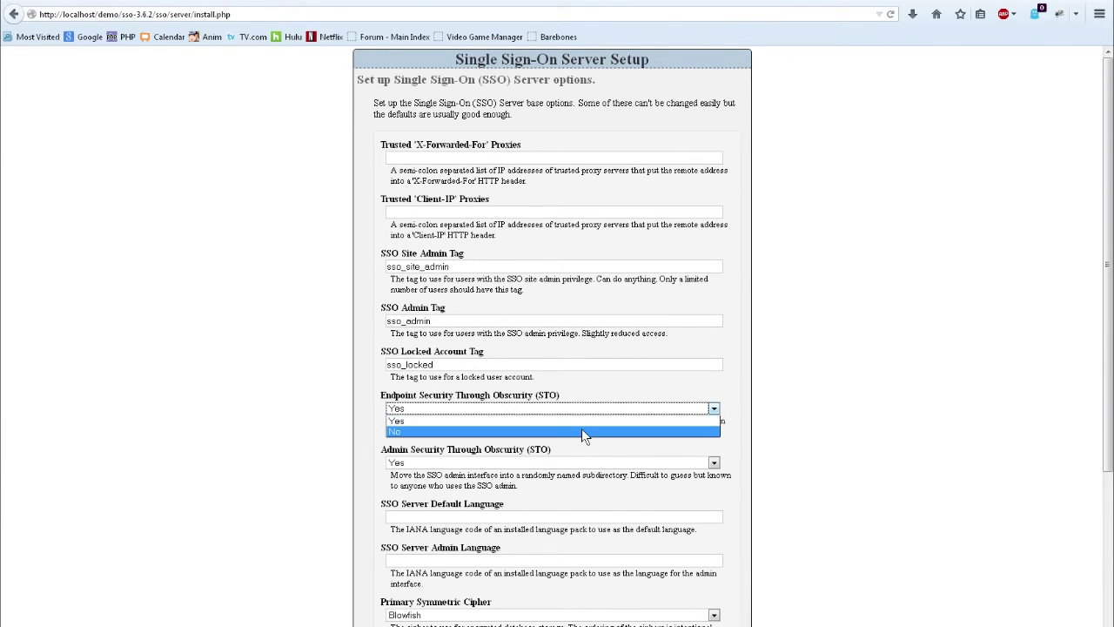
click(582, 432)
click(543, 461)
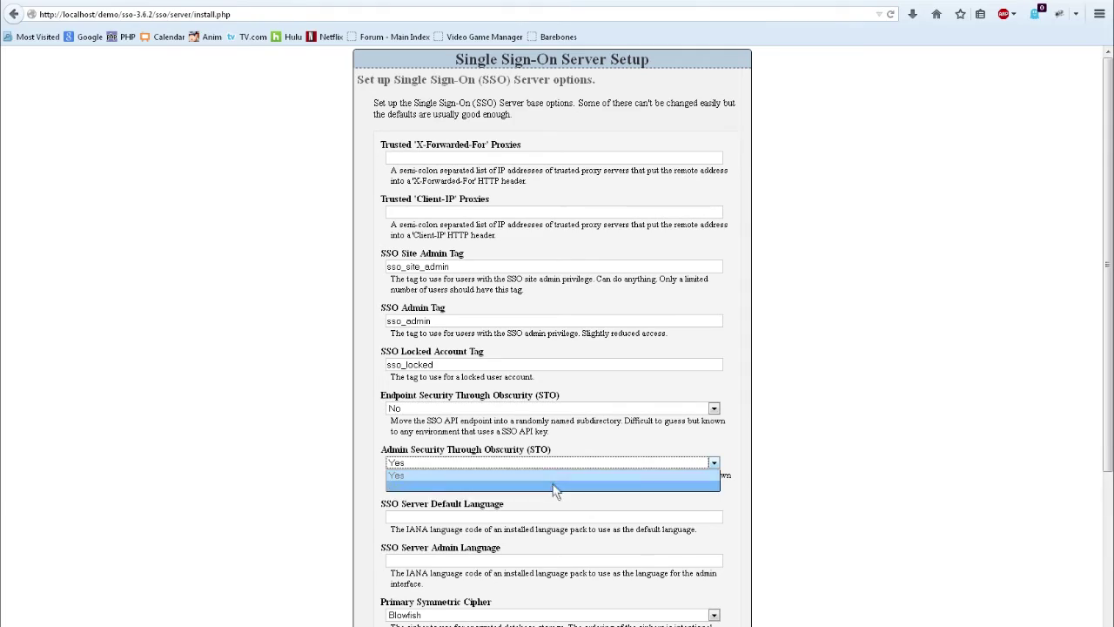
click(554, 486)
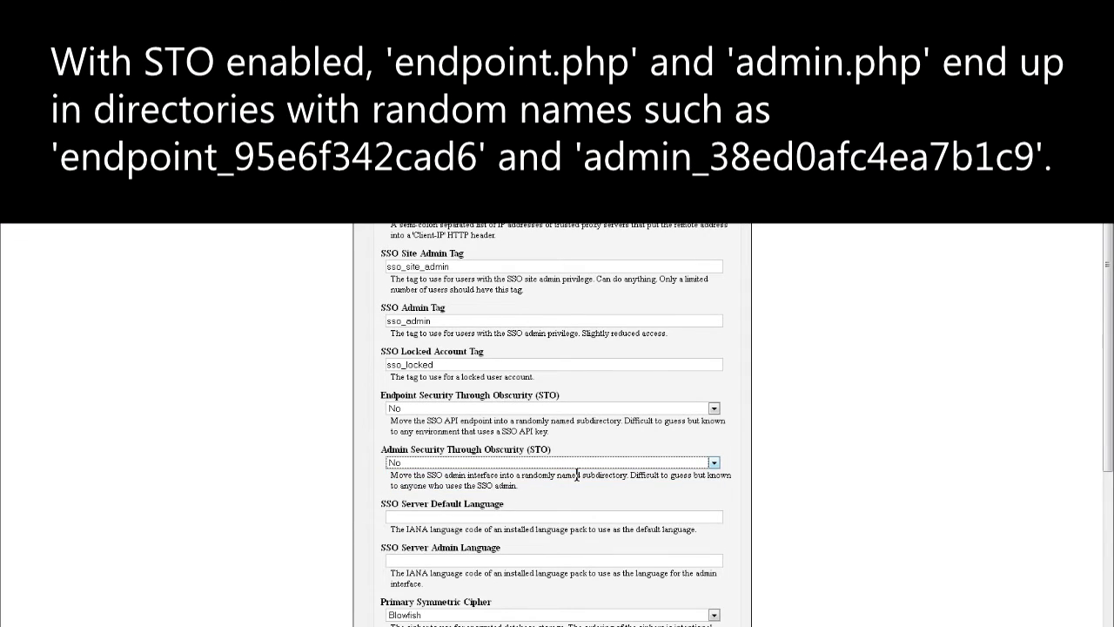
scroll(625, 485, down, 3)
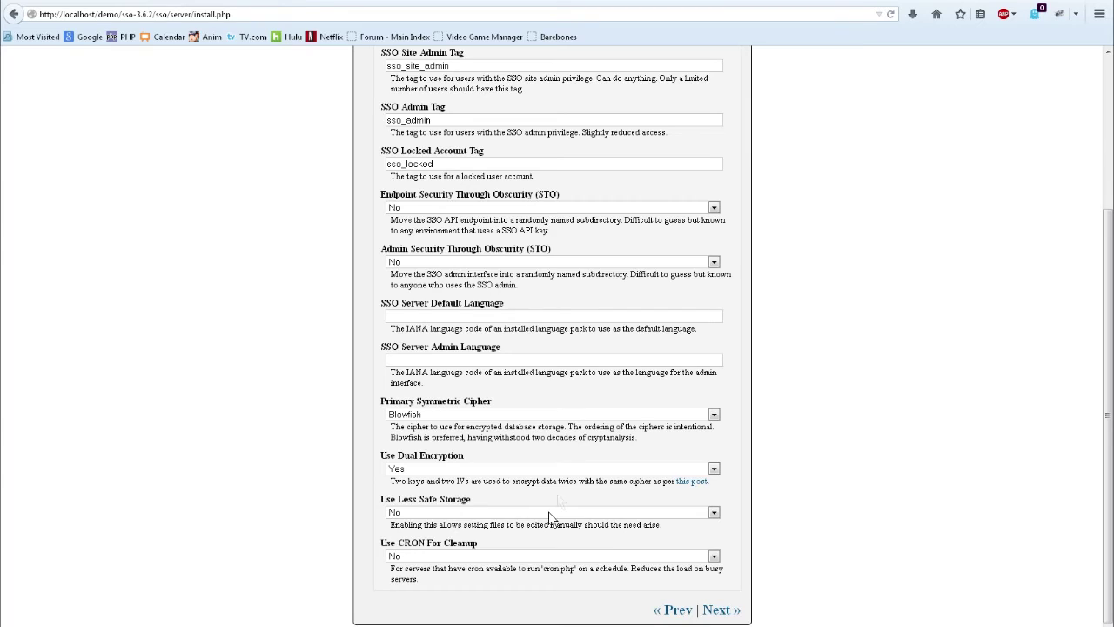
- Set Use Less Safe Storage to Yes and continue to the Ready To Install page
click(526, 514)
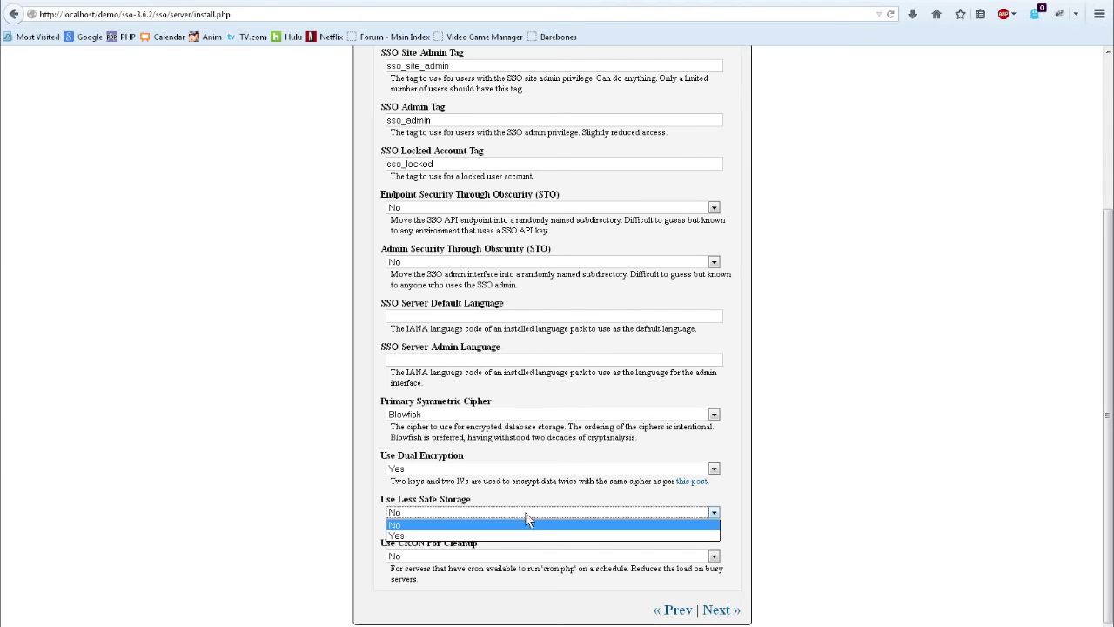
click(527, 535)
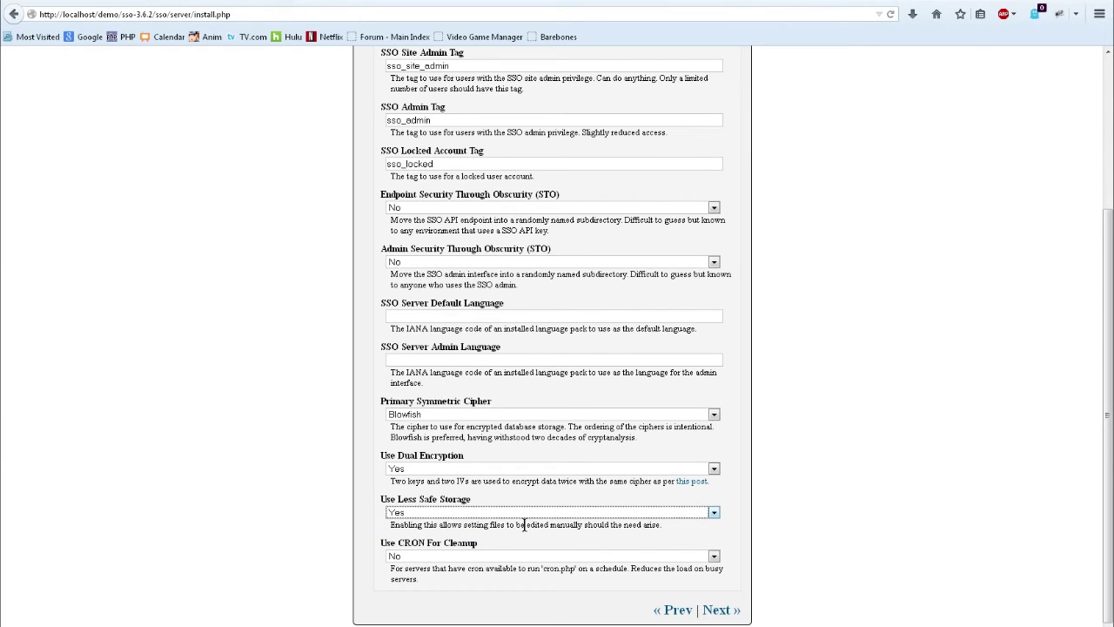
click(524, 524)
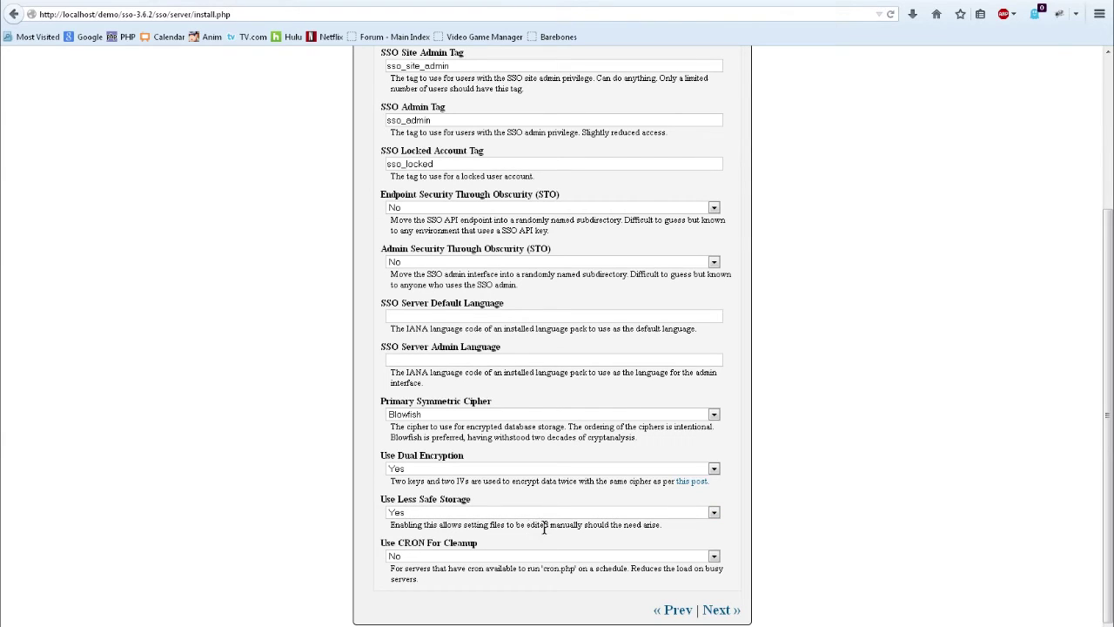
drag(473, 525, 641, 530)
click(642, 529)
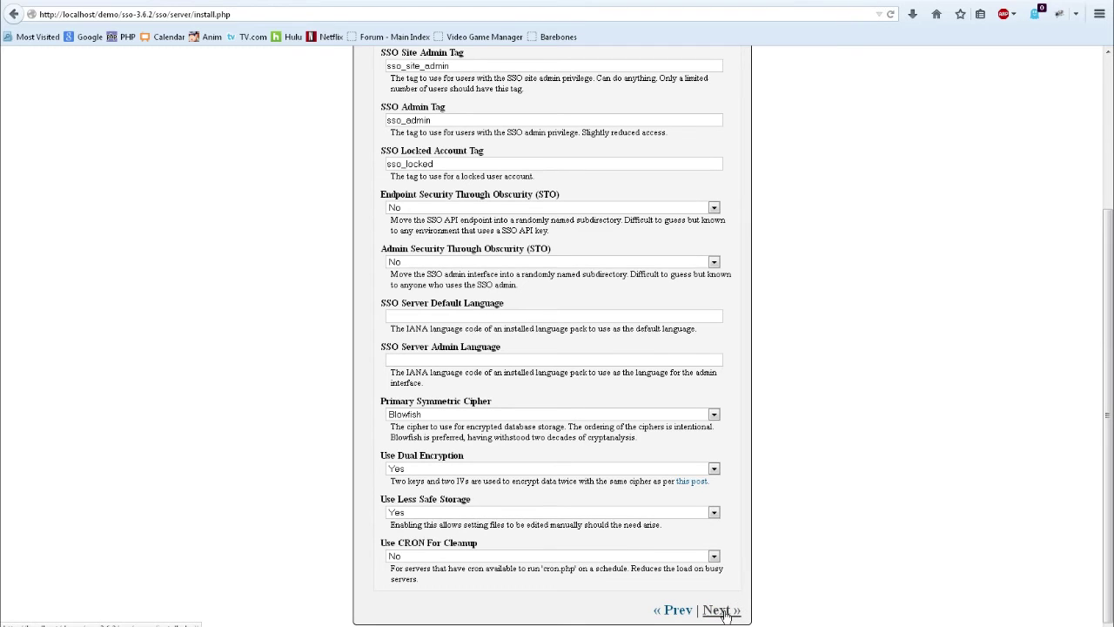
click(723, 612)
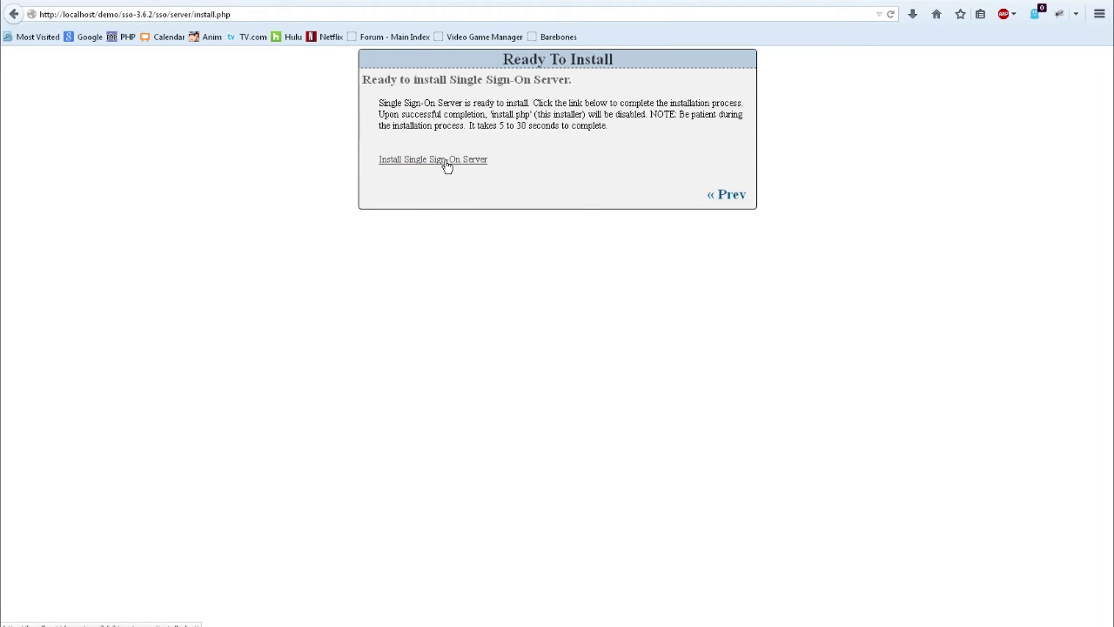
- Run the Single Sign-On Server install, adding config.php and two SQLite databases
click(446, 163)
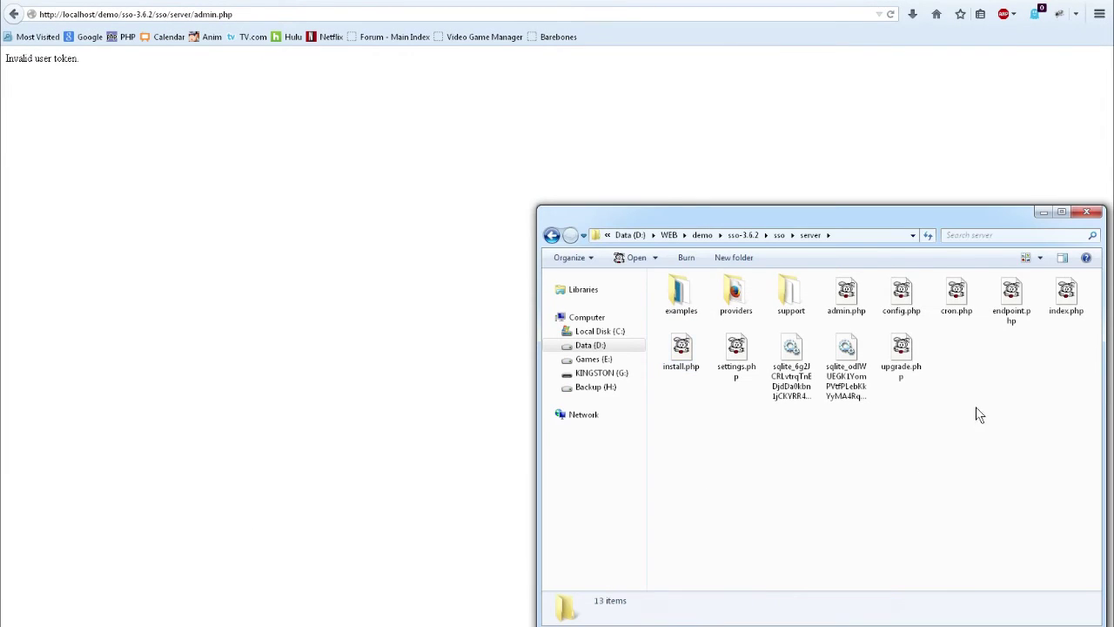
- Create a new text document in the server folder named admin_hook.php, accepting the extension change
right_click(979, 380)
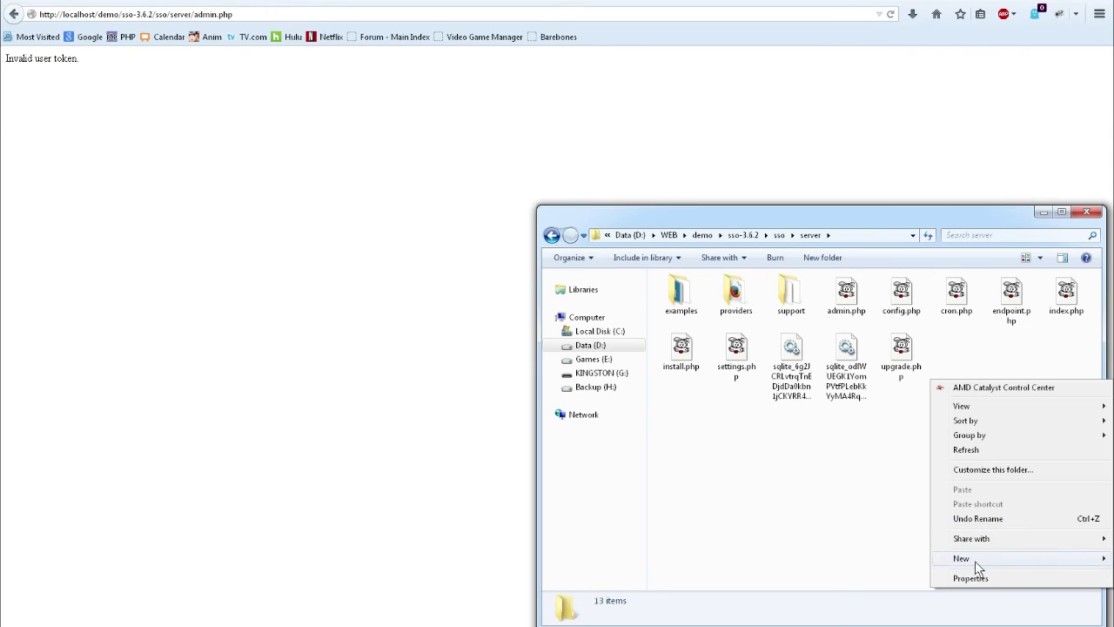
mouse_move(975, 560)
click(834, 514)
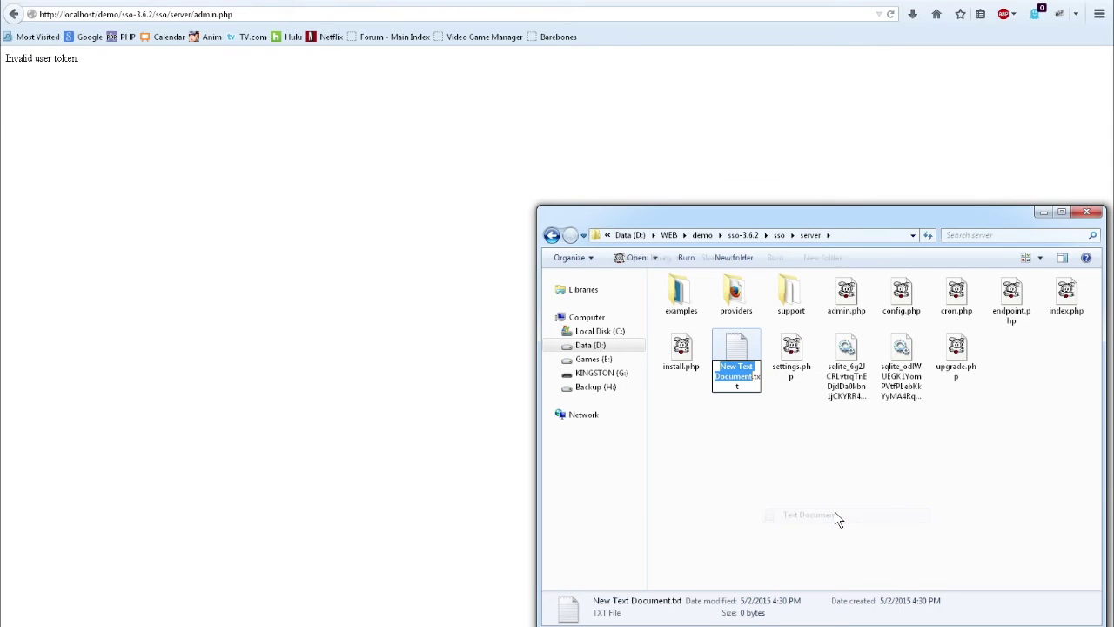
key(ctrl+a)
text(admin)
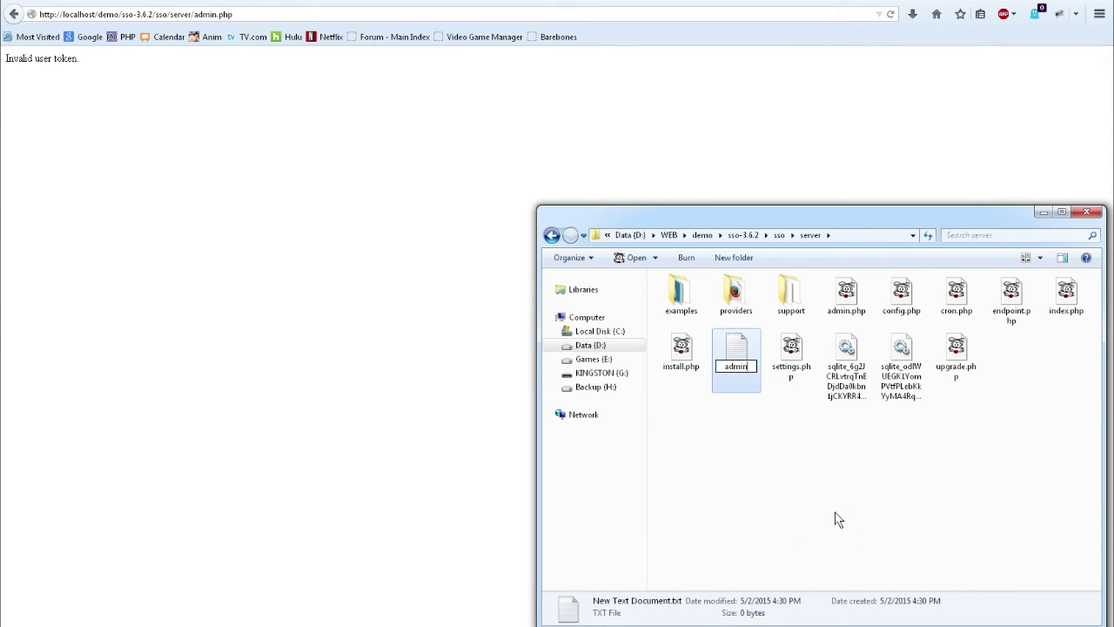
text(_hook)
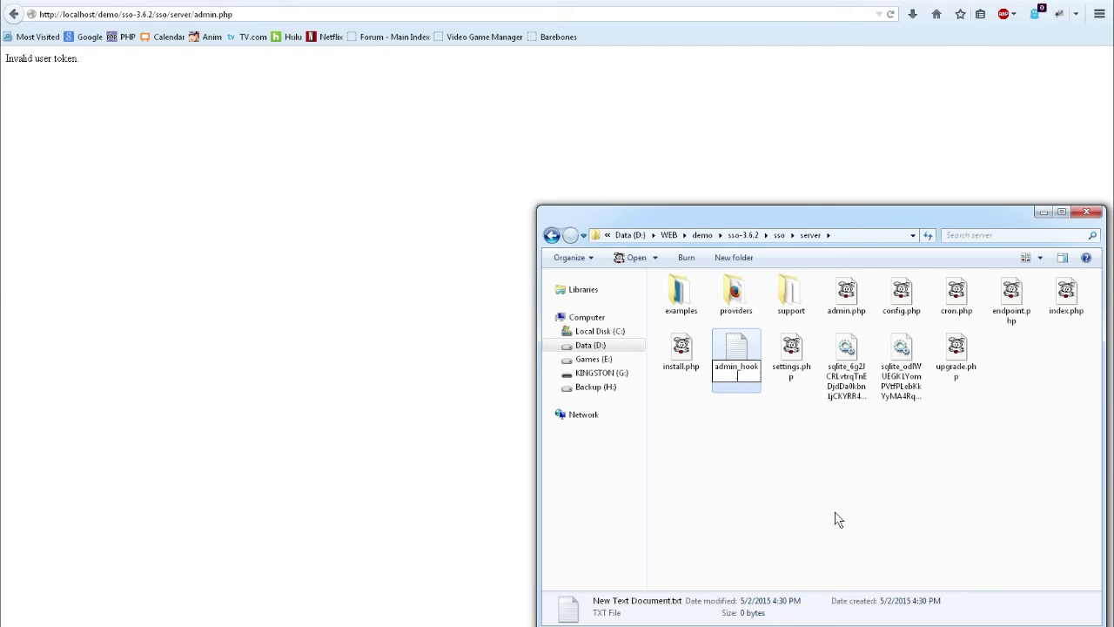
text(.php)
key(Return)
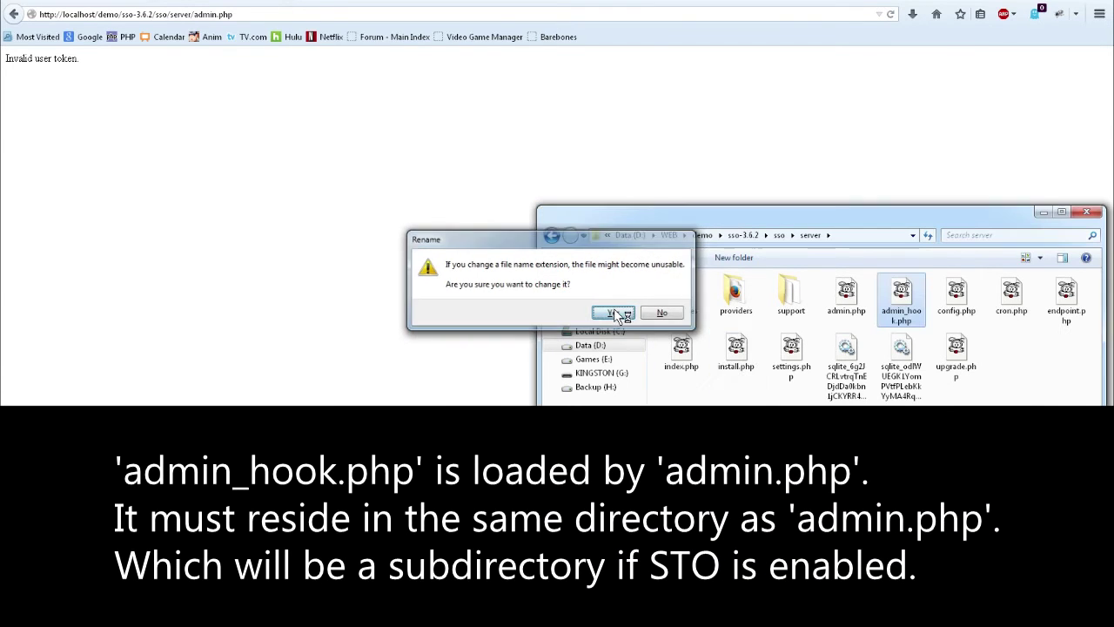
click(618, 314)
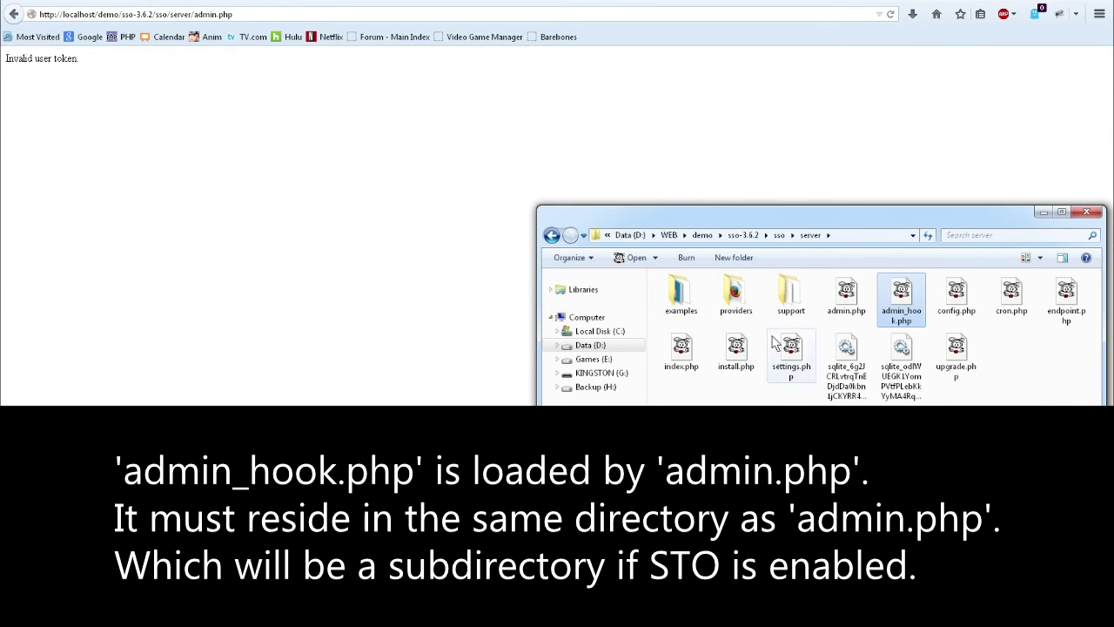
click(854, 329)
click(897, 300)
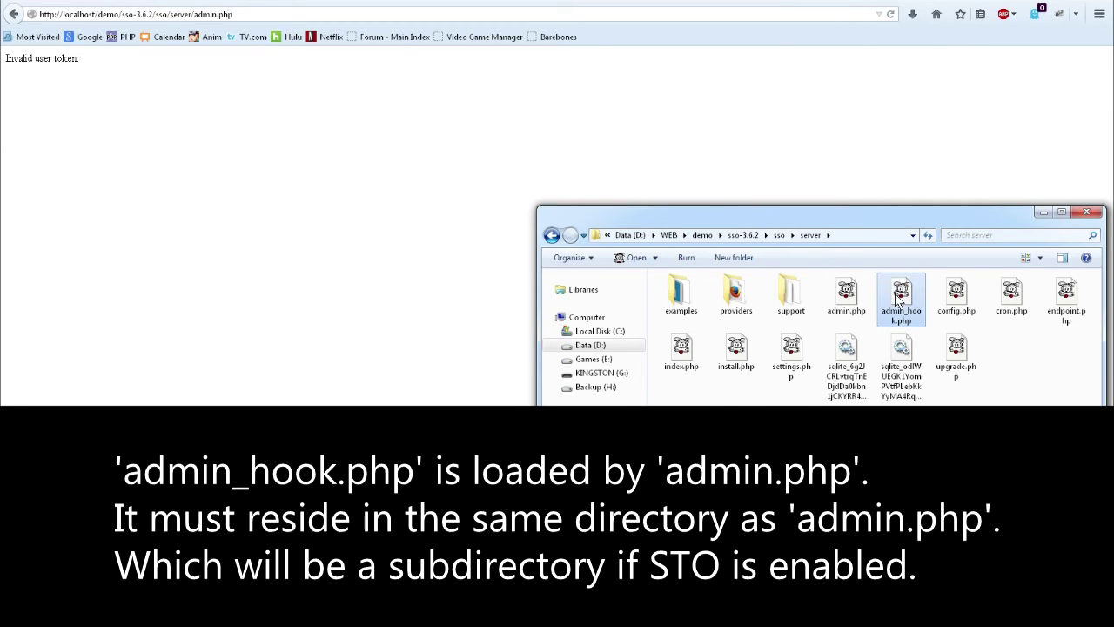
- Open the empty admin_hook.php in Crimson Editor and paste in the hook code from the other admin_hook.php
double_click(901, 297)
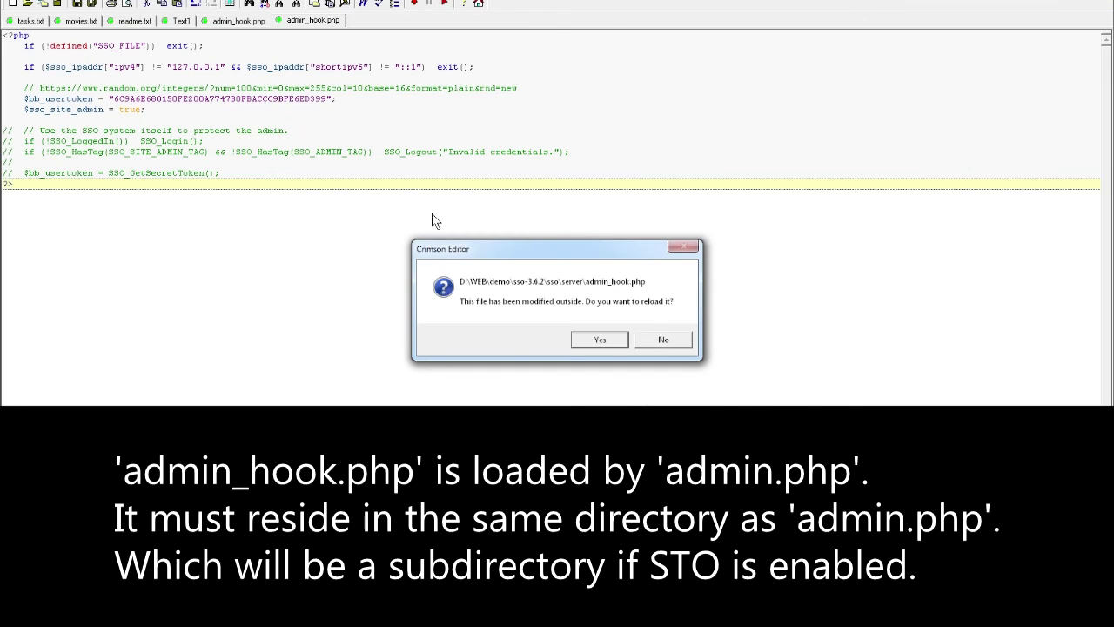
click(606, 340)
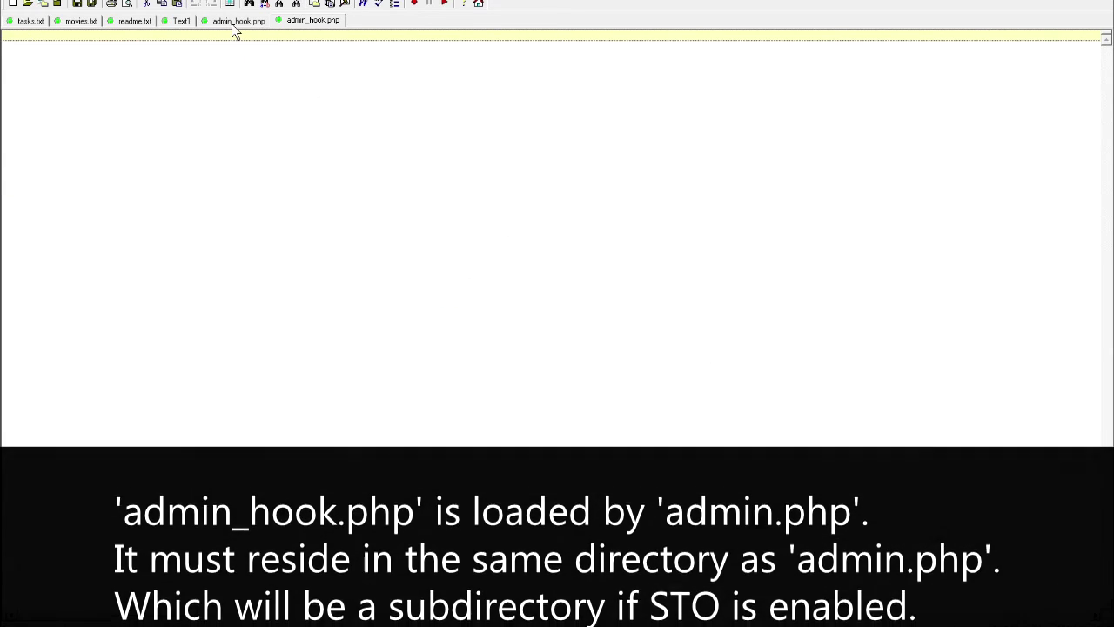
click(234, 32)
click(293, 32)
click(264, 35)
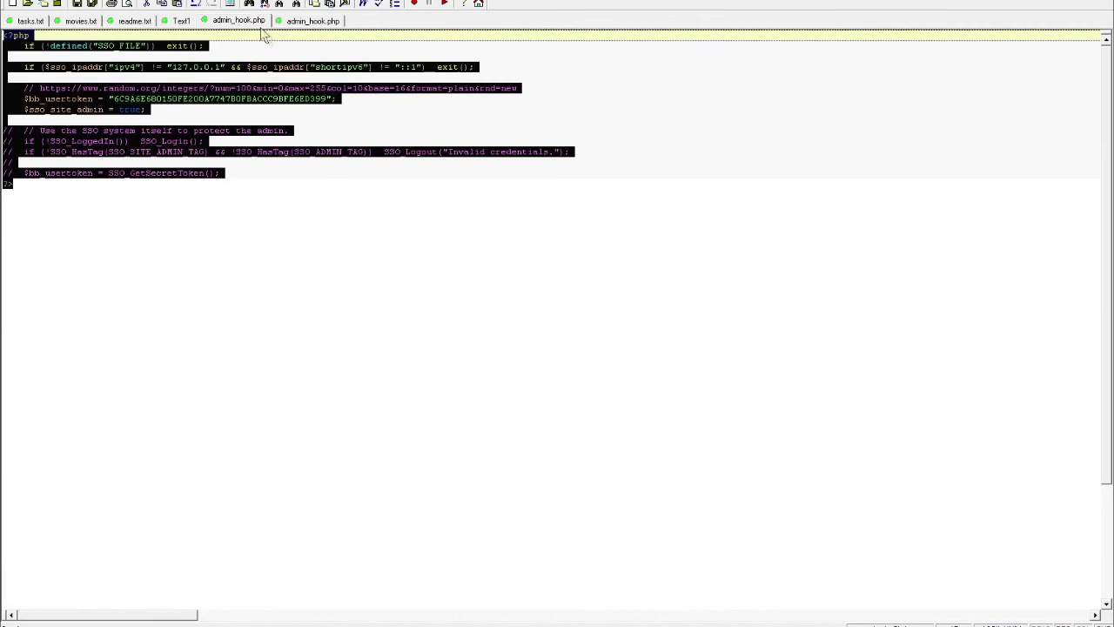
click(303, 22)
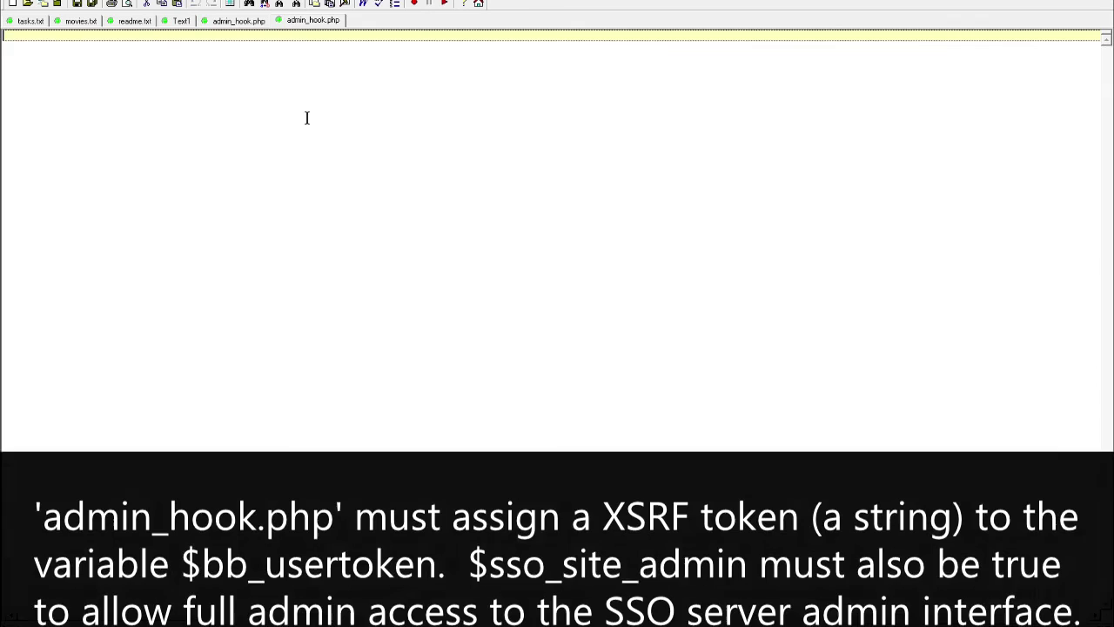
key(ctrl+v)
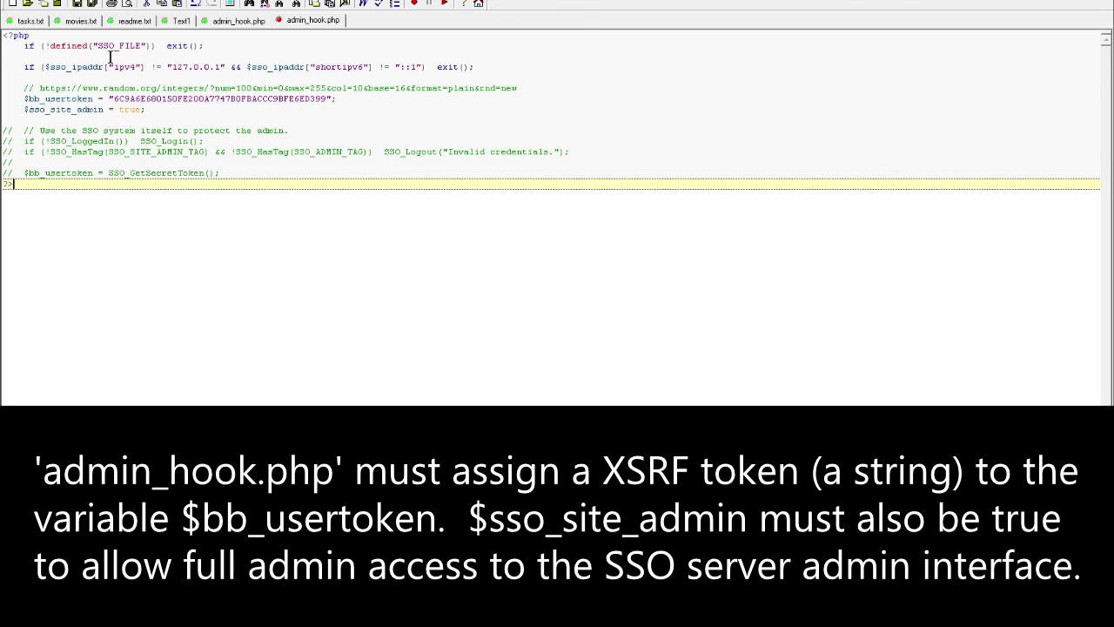
- Check the blank lines around the SSO_FILE check and the token comment in the pasted code
click(110, 57)
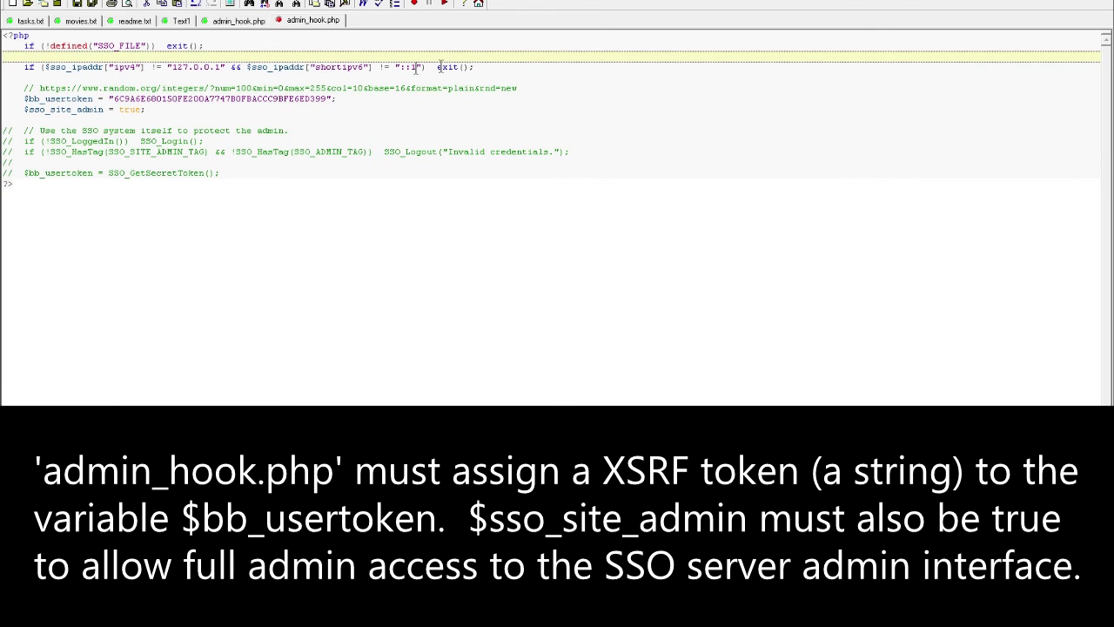
click(285, 79)
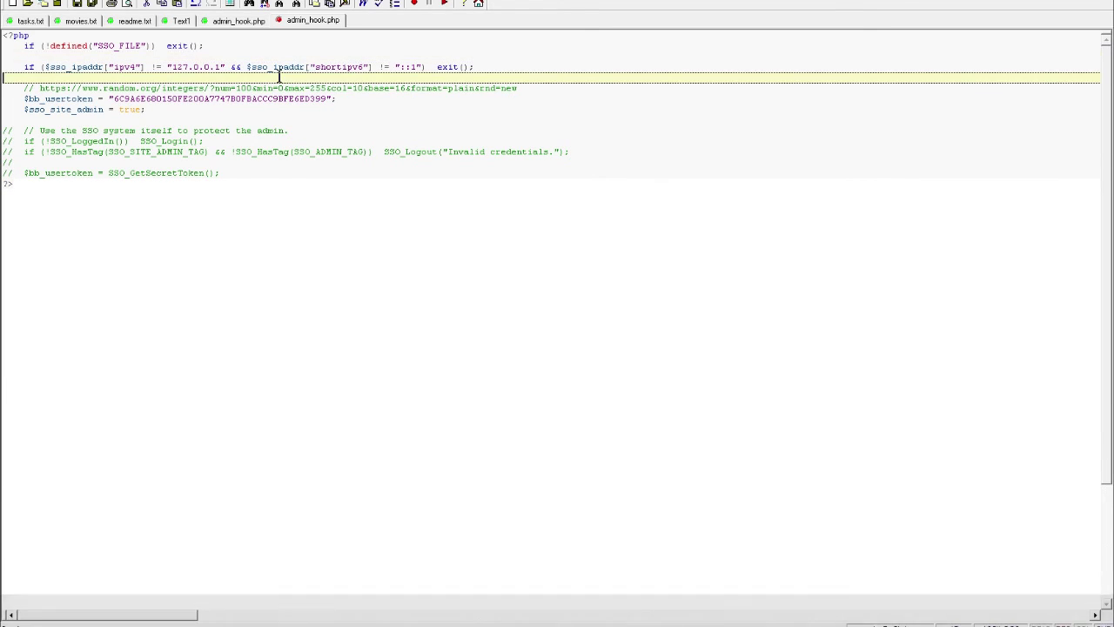
click(220, 55)
click(235, 76)
click(222, 54)
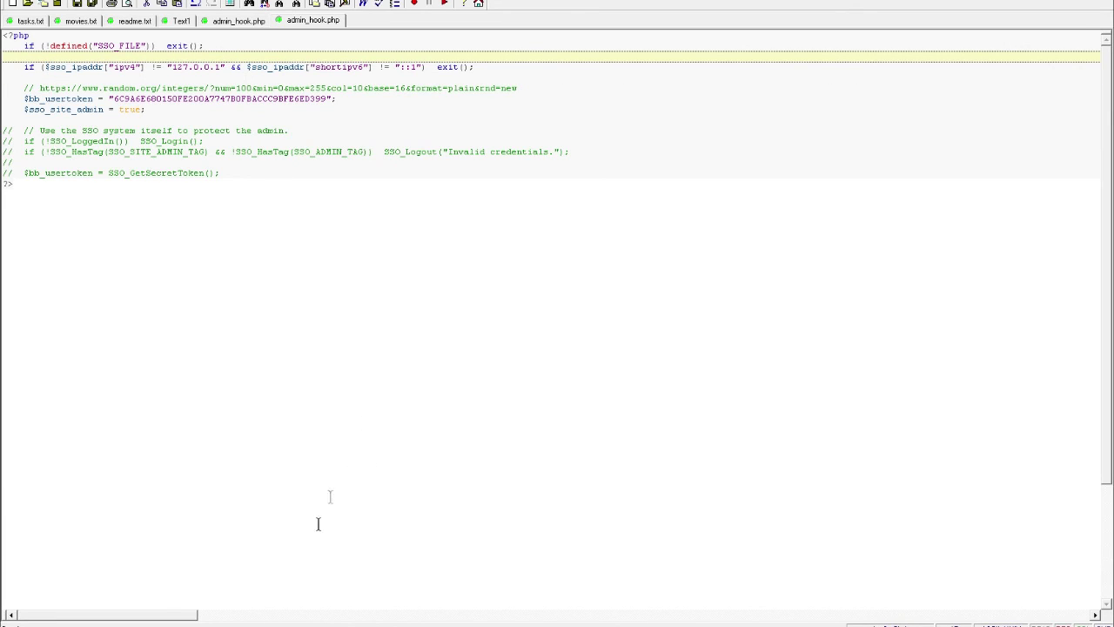
key(Down)
mouse_move(239, 612)
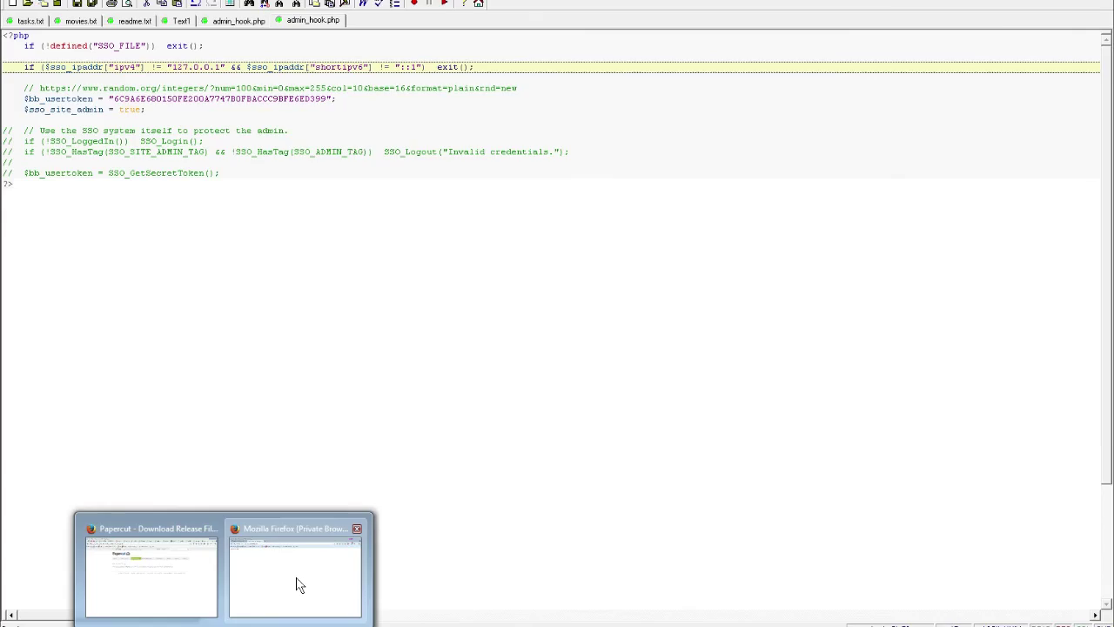